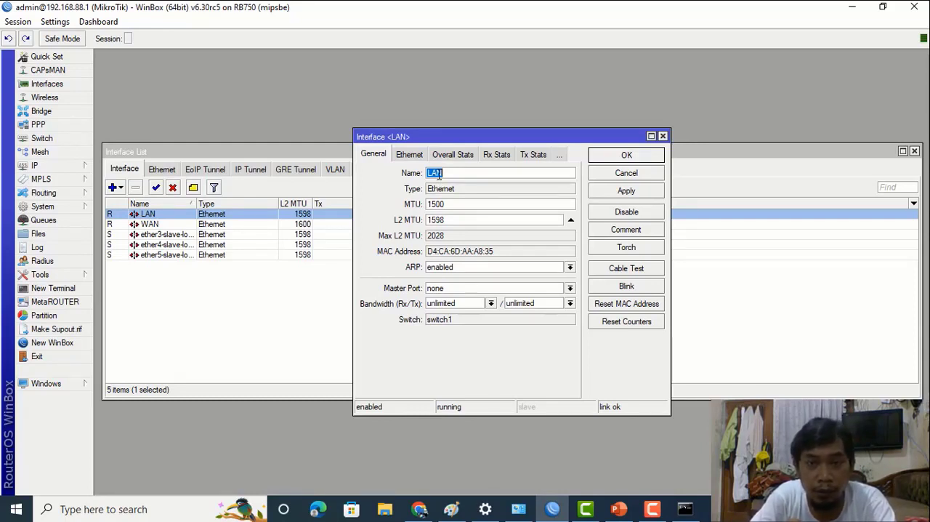
- Consult the topology slide in PowerPoint and, back in WinBox, set the LAN interface's ARP mode to reply-only and apply it
{"action": "left_click", "coordinate": [618, 509]}
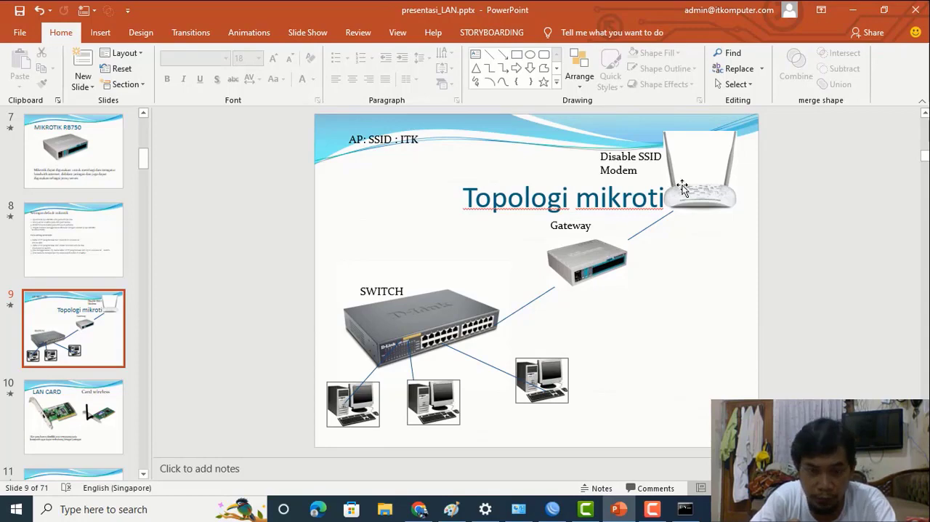
{"action": "left_click", "coordinate": [551, 511]}
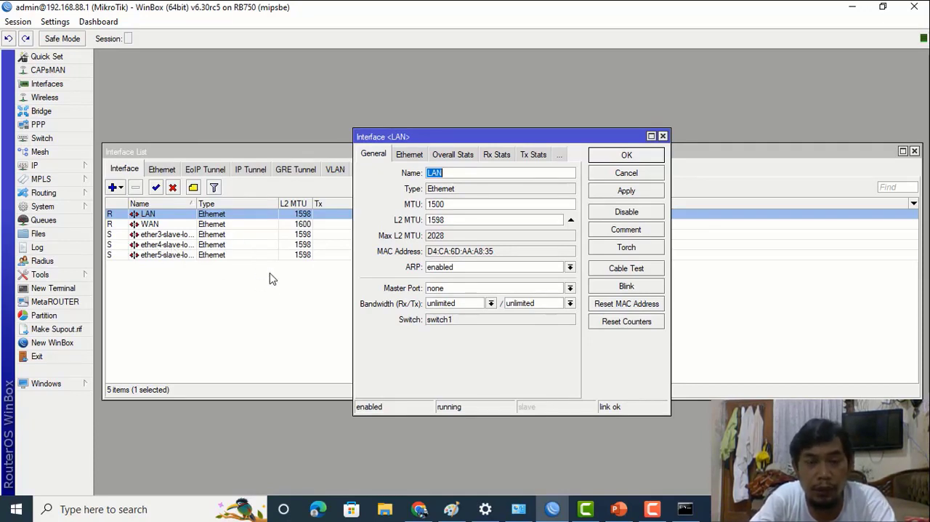
{"action": "left_click", "coordinate": [458, 267]}
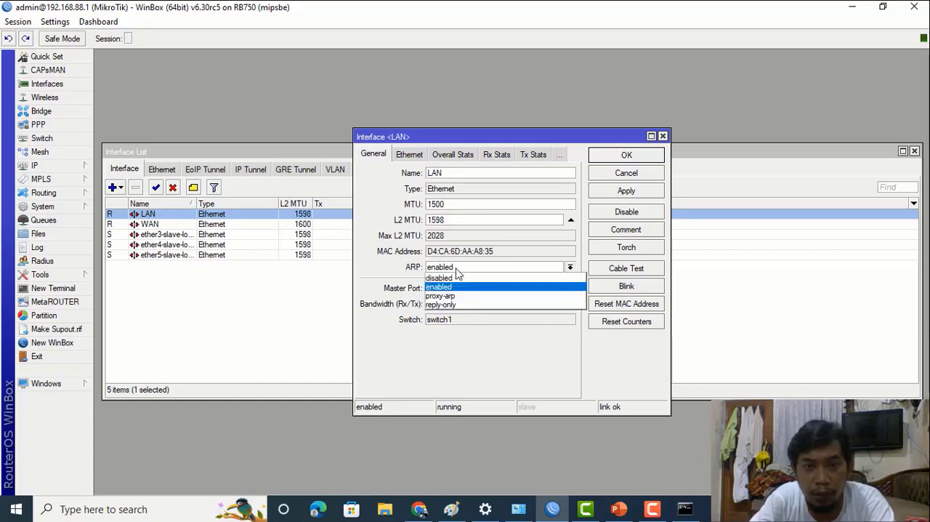
{"action": "left_click", "coordinate": [465, 305]}
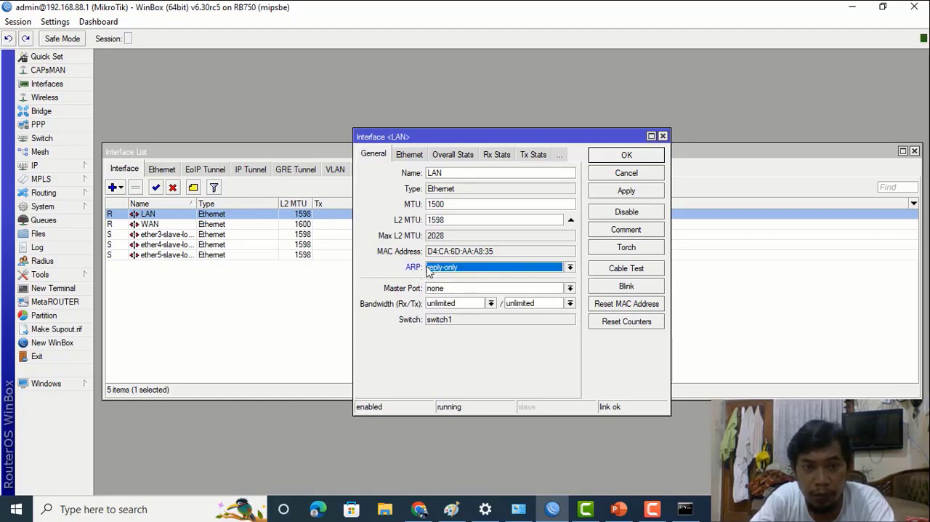
{"action": "left_click", "coordinate": [651, 192]}
{"action": "left_click", "coordinate": [626, 156]}
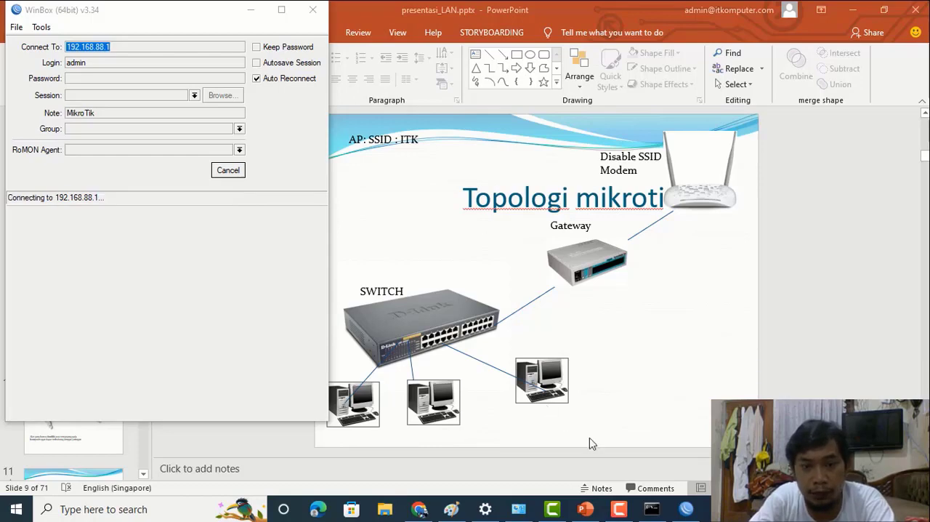
- Switch to Command Prompt and ping the router at 192.168.88.1
{"action": "left_click", "coordinate": [650, 510]}
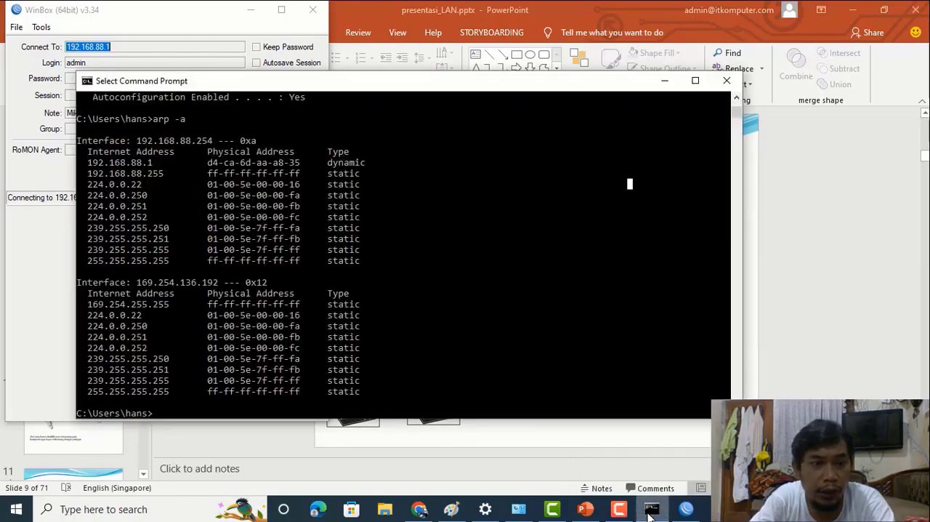
{"action": "type", "text": "p"}
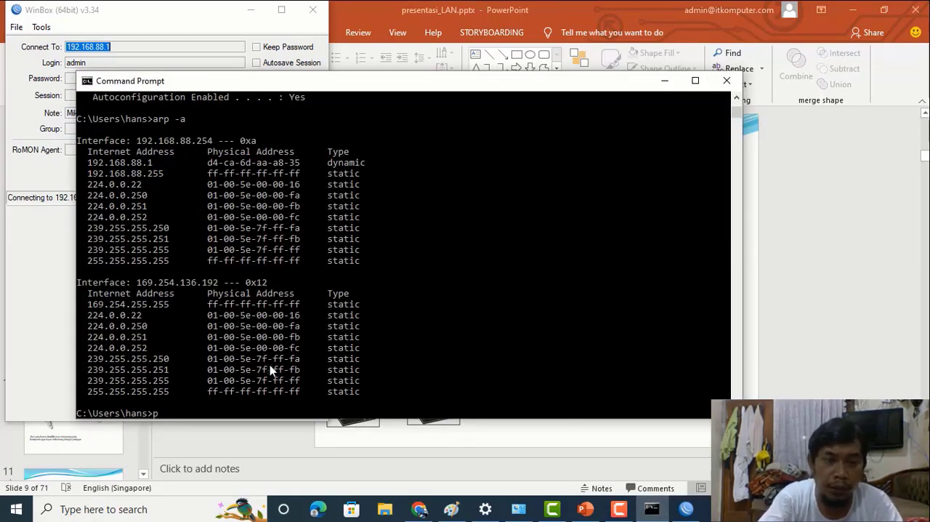
{"action": "type", "text": "ing "}
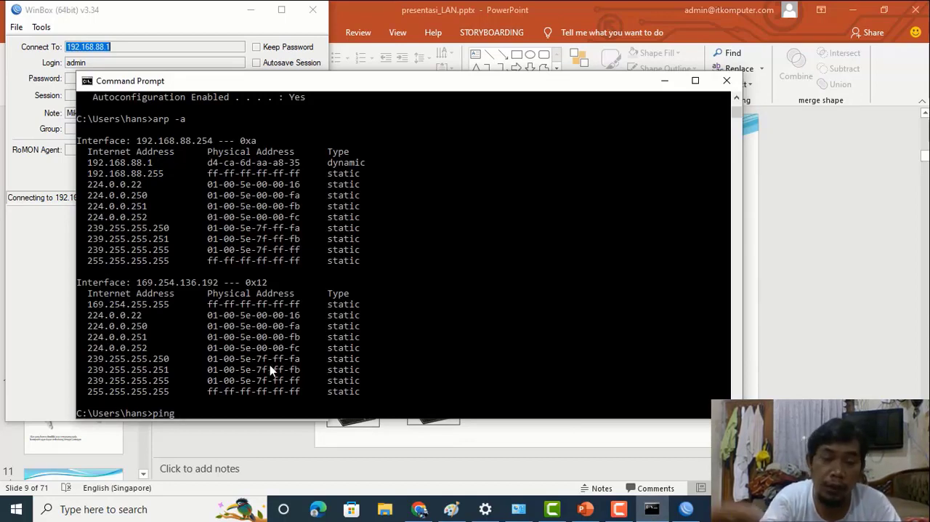
{"action": "type", "text": "192"}
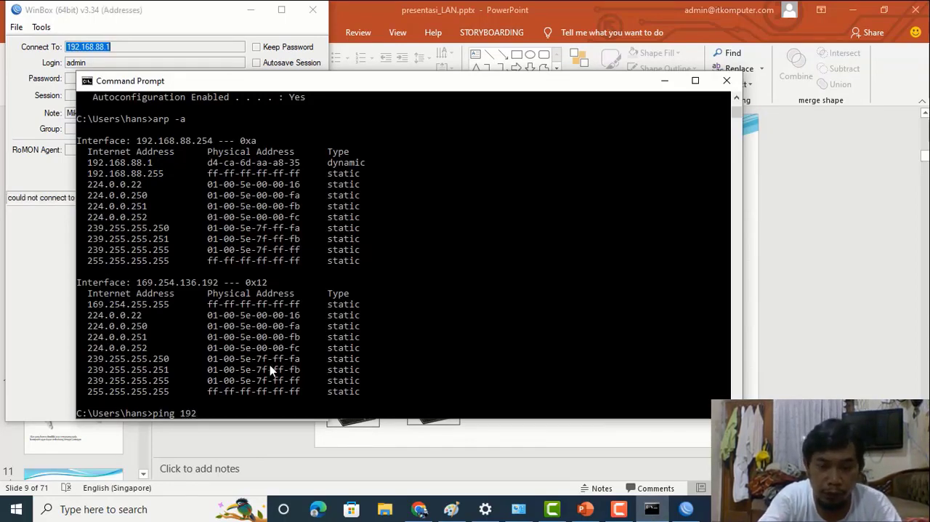
{"action": "type", "text": ".168"}
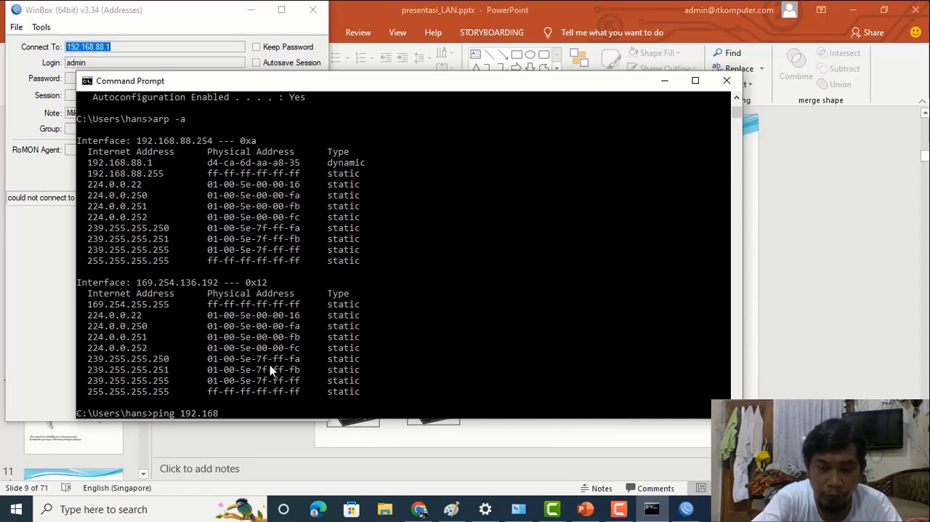
{"action": "type", "text": ".88.1"}
{"action": "key", "text": "Return"}
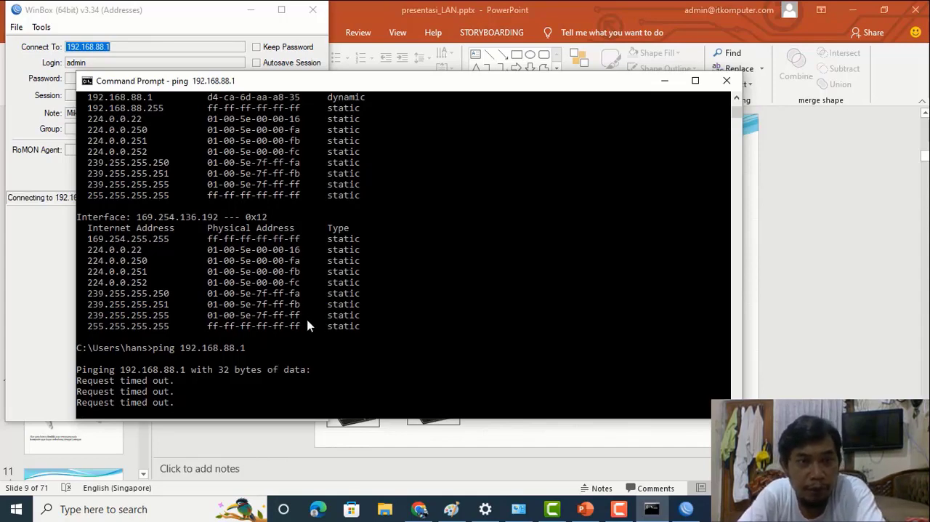
- Switch to WinBox, cancel the pending connection, refresh the neighbours and connect to the router by its MAC address D4:CA:6D:AA:A8:35
{"action": "left_click", "coordinate": [165, 22]}
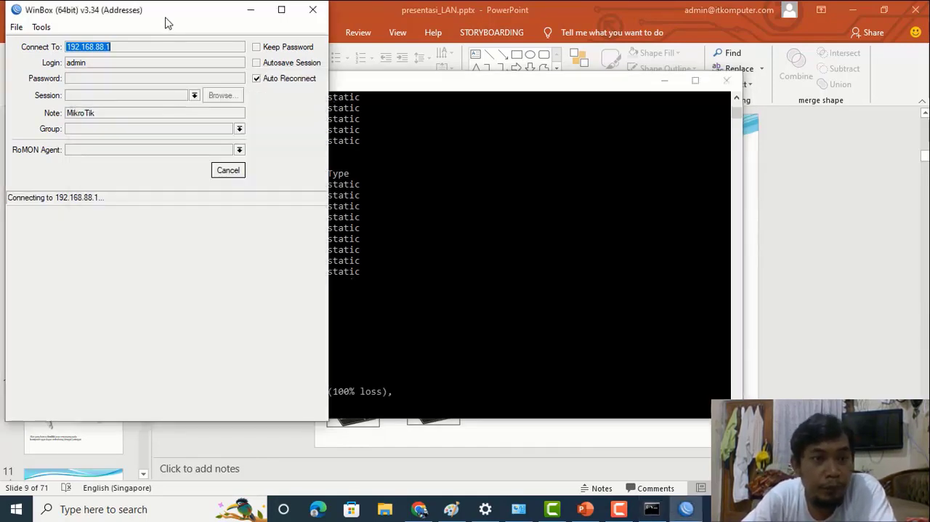
{"action": "left_click", "coordinate": [282, 10]}
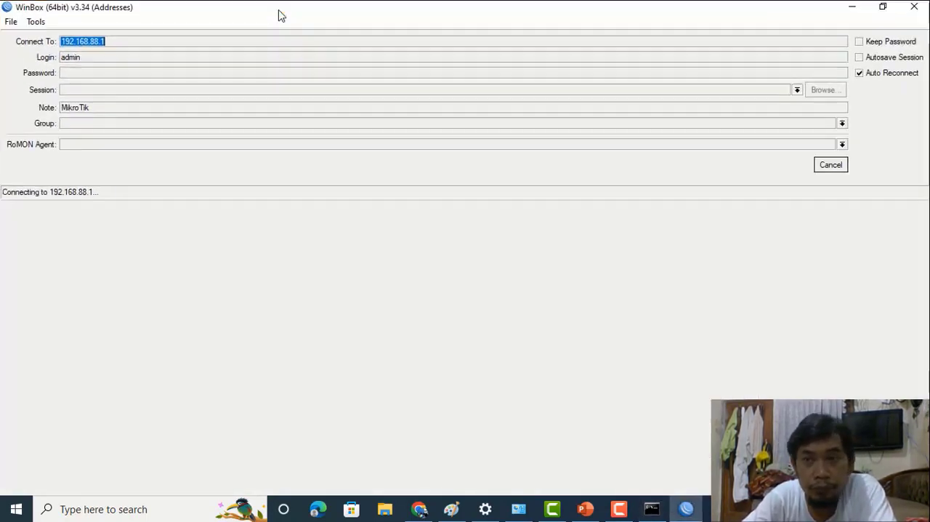
{"action": "left_click", "coordinate": [830, 169]}
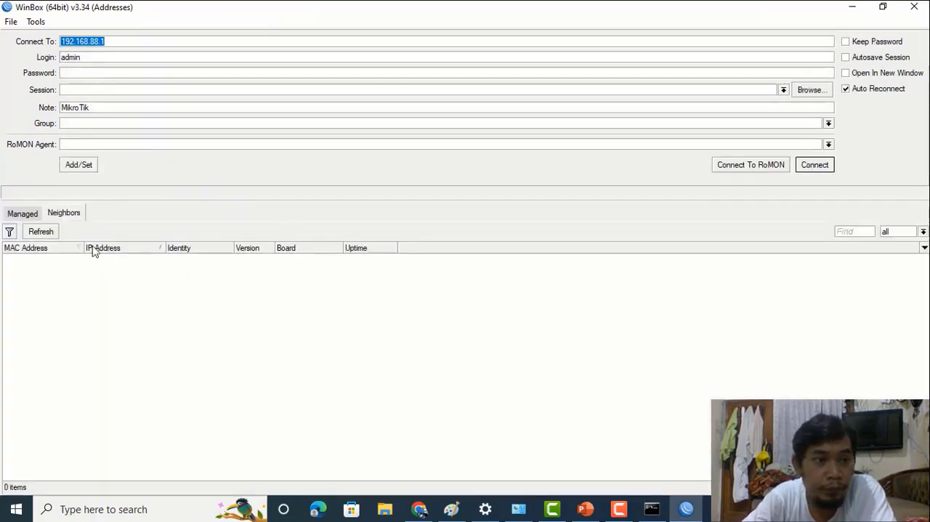
{"action": "left_click", "coordinate": [40, 231]}
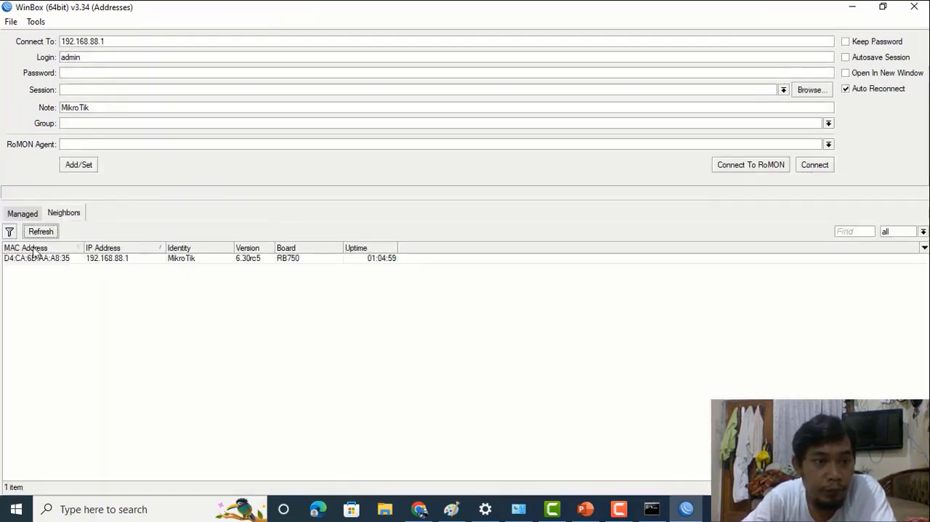
{"action": "left_click", "coordinate": [32, 260]}
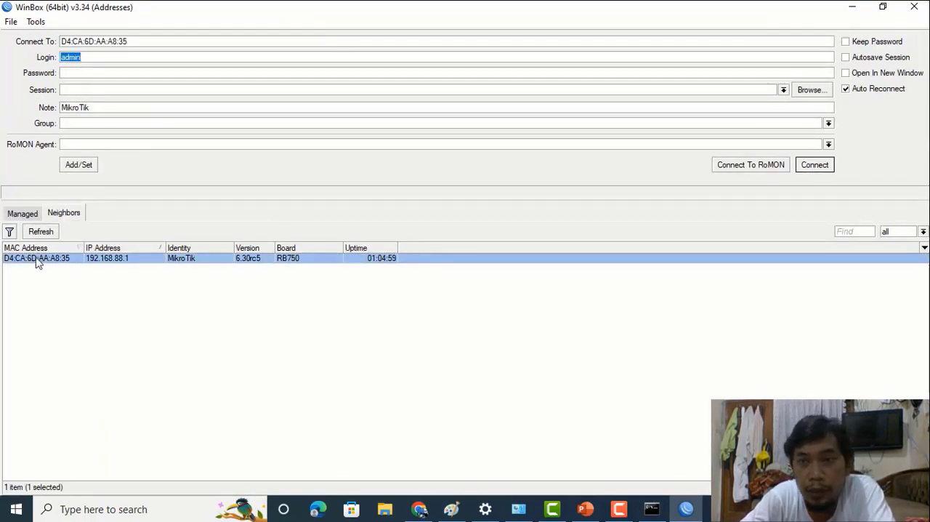
{"action": "left_click", "coordinate": [813, 166]}
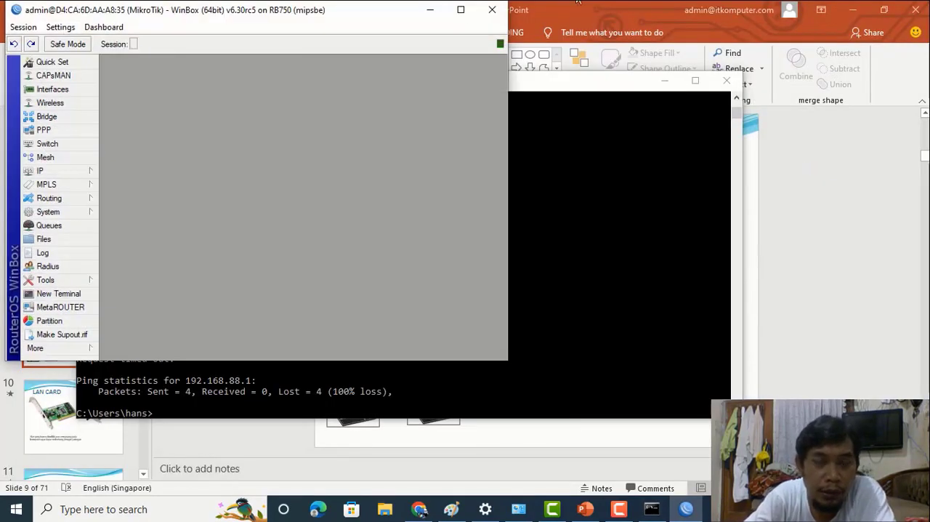
{"action": "left_click", "coordinate": [460, 11]}
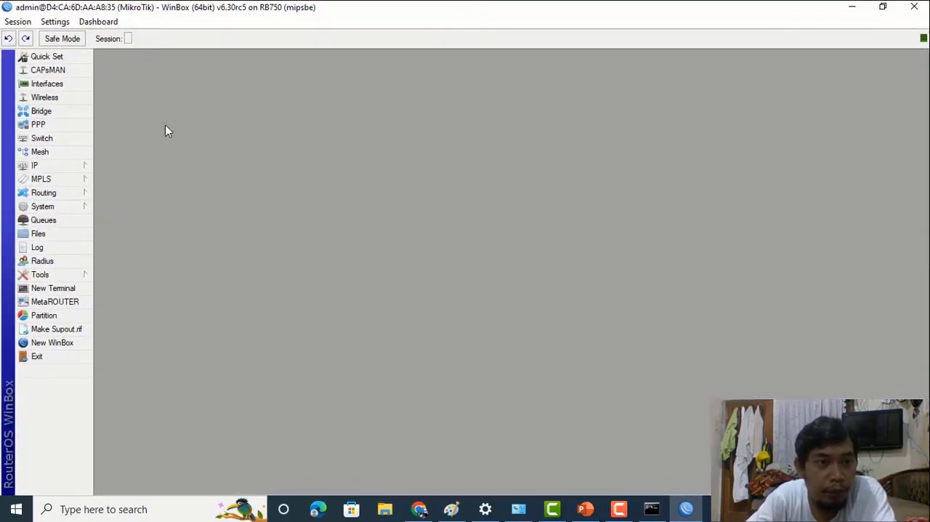
- Open the router's IP ARP list and start a new ARP entry
{"action": "left_click", "coordinate": [80, 167]}
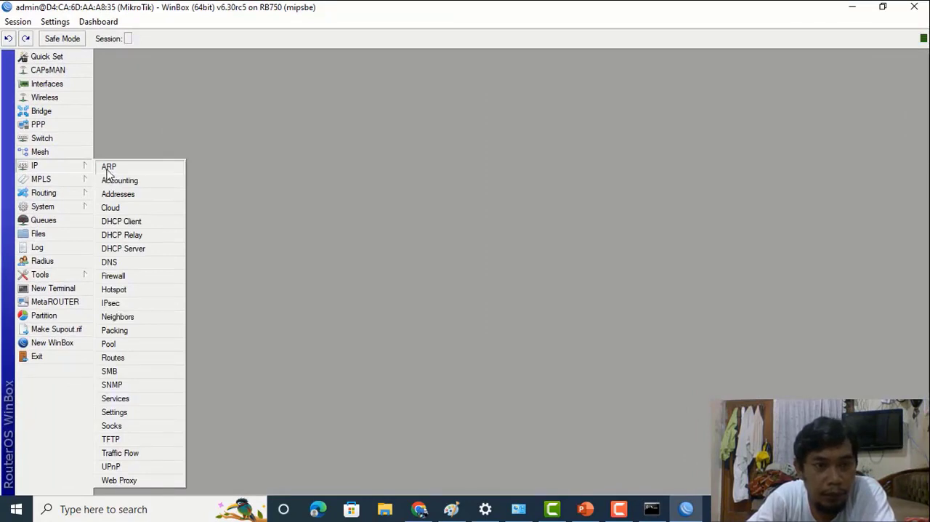
{"action": "left_click", "coordinate": [109, 166]}
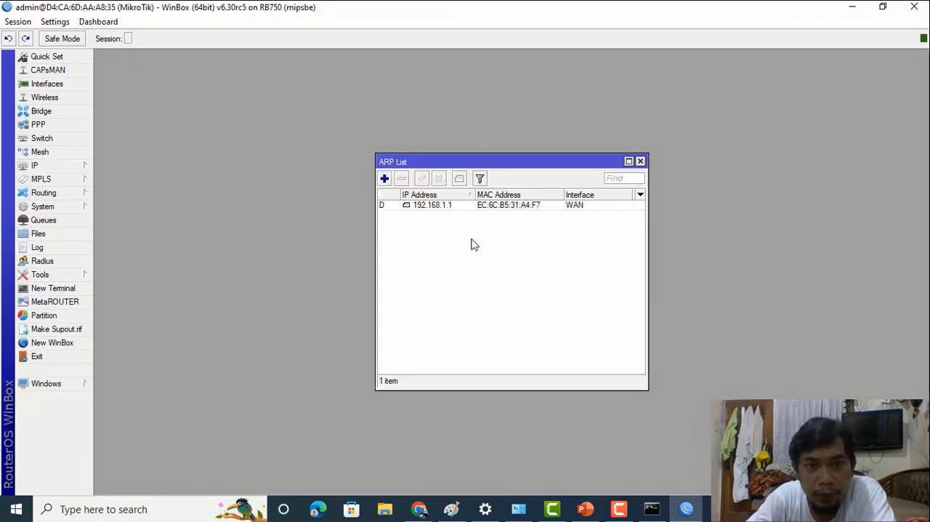
{"action": "left_click", "coordinate": [452, 206]}
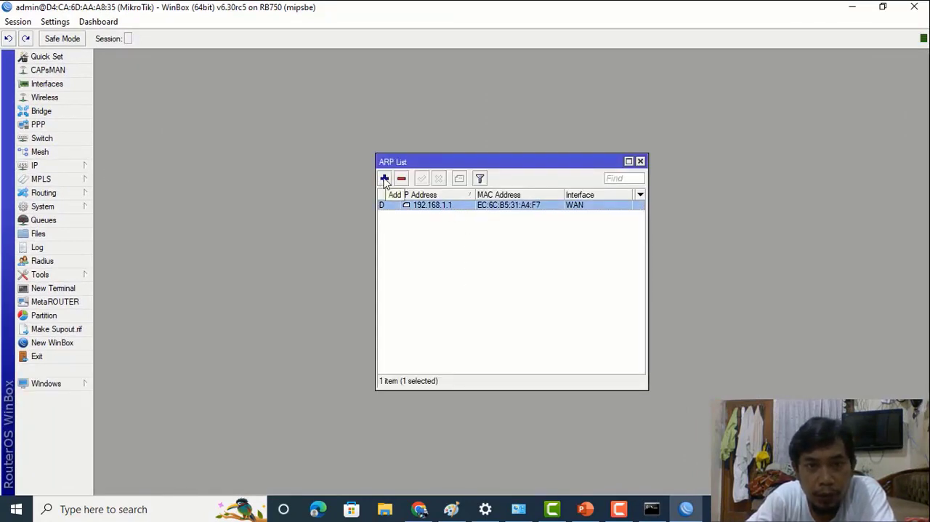
{"action": "left_click", "coordinate": [385, 179]}
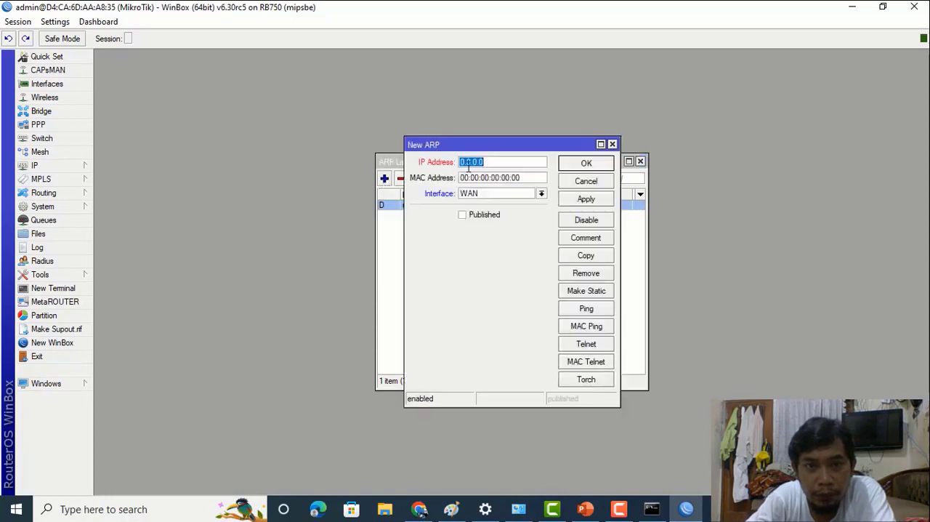
{"action": "left_click_drag", "start_coordinate": [458, 145], "coordinate": [618, 169]}
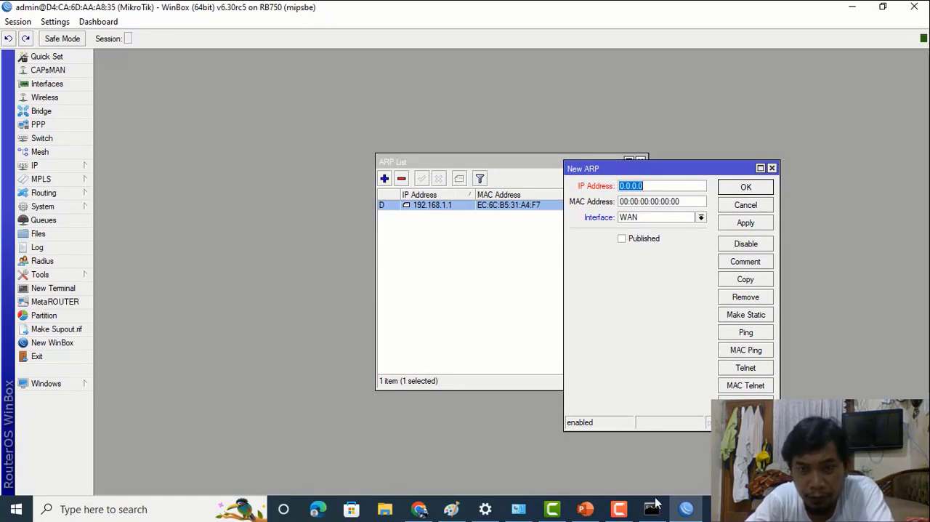
- Switch to Command Prompt and run ipconfig/all to list the PC's full network configuration
{"action": "mouse_move", "coordinate": [652, 512]}
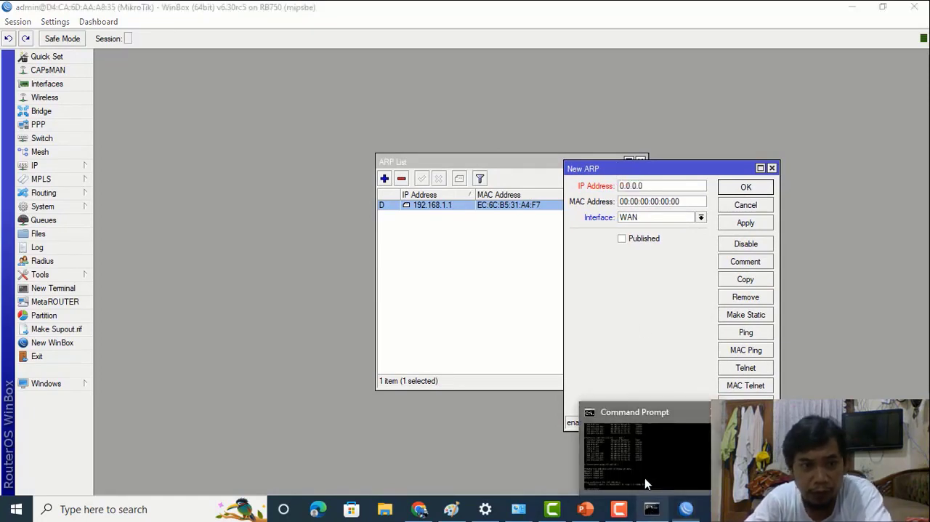
{"action": "left_click", "coordinate": [644, 477]}
{"action": "type", "text": "ip"}
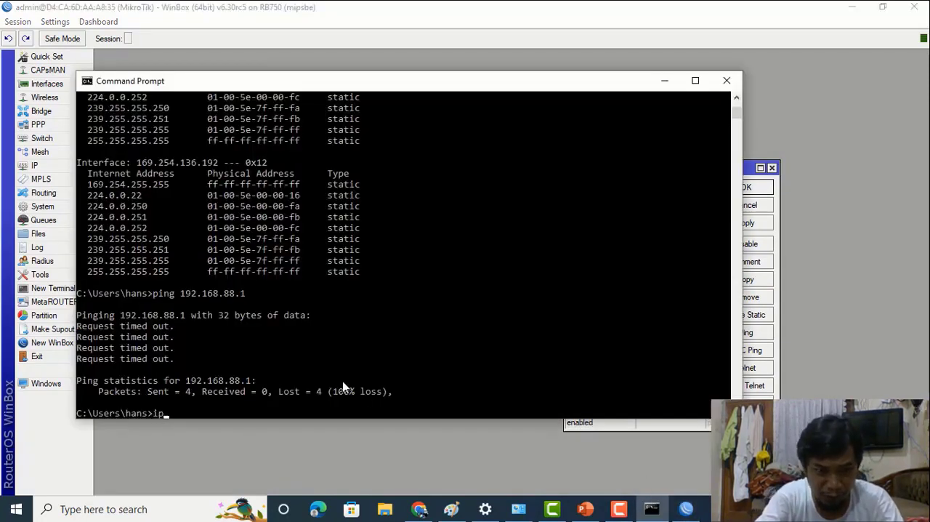
{"action": "type", "text": "config/al"}
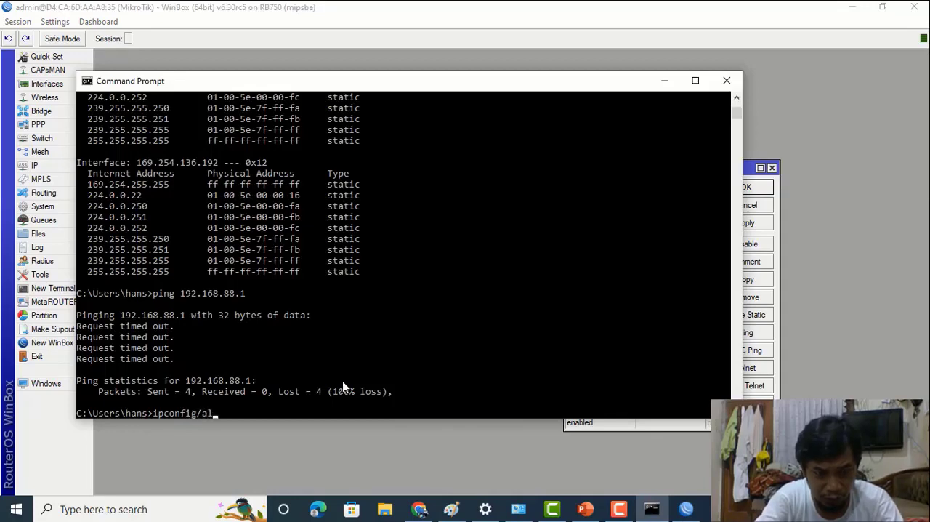
{"action": "type", "text": "l"}
{"action": "key", "text": "Return"}
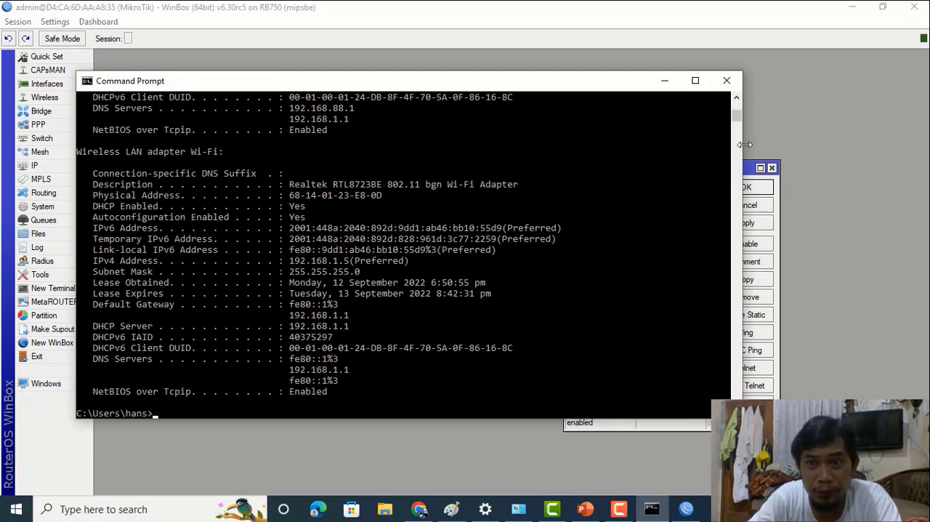
- Find the Ethernet adapter section in the ipconfig output and select its physical address
{"action": "left_click", "coordinate": [736, 99]}
{"action": "left_click", "coordinate": [737, 99]}
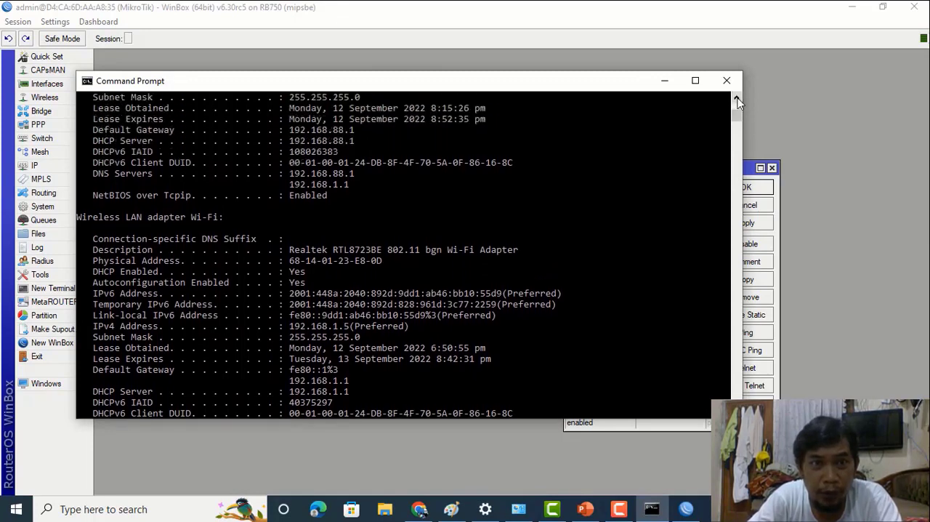
{"action": "left_click", "coordinate": [737, 98]}
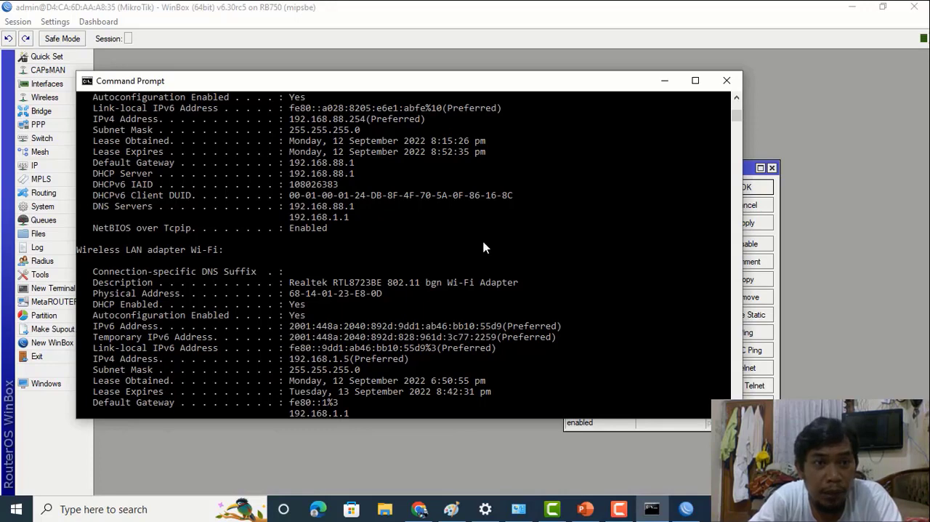
{"action": "left_click", "coordinate": [737, 99]}
{"action": "left_click", "coordinate": [736, 99]}
{"action": "left_click", "coordinate": [736, 98]}
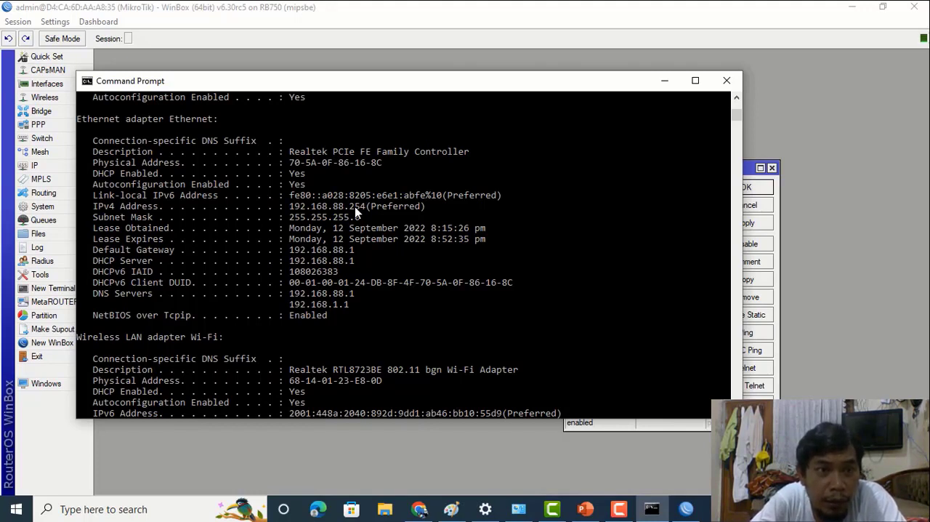
{"action": "left_click", "coordinate": [290, 164]}
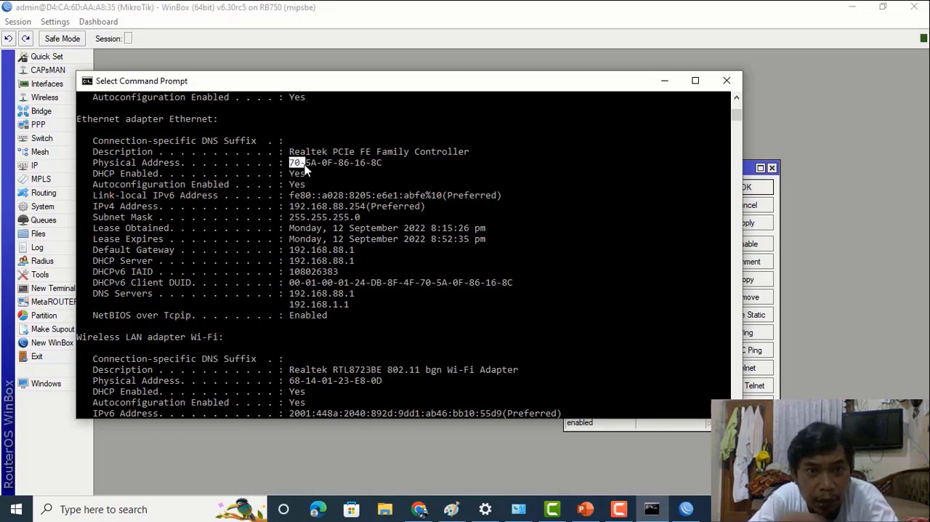
{"action": "left_click_drag", "start_coordinate": [365, 162], "coordinate": [379, 165]}
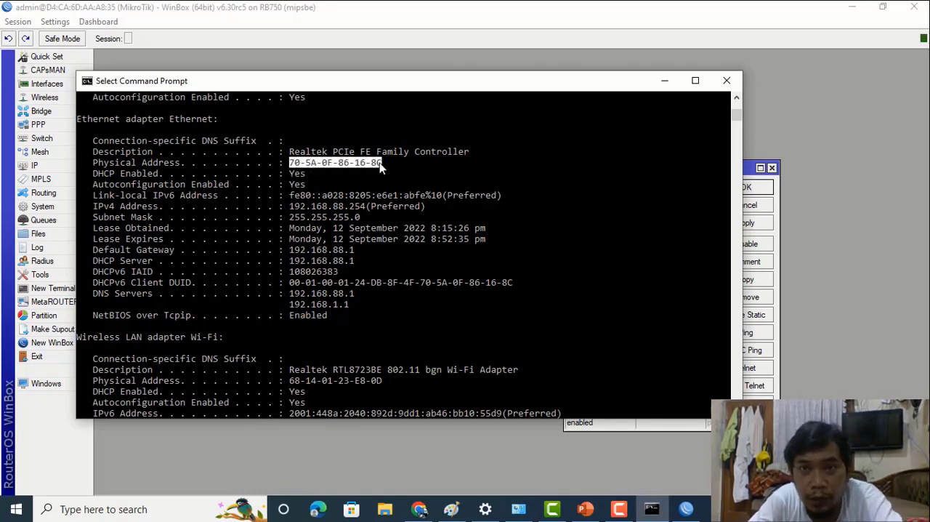
- Return to the new ARP entry in WinBox and set its IP address to 192.168.88.254
{"action": "left_click", "coordinate": [664, 80]}
{"action": "type", "text": "192.168"}
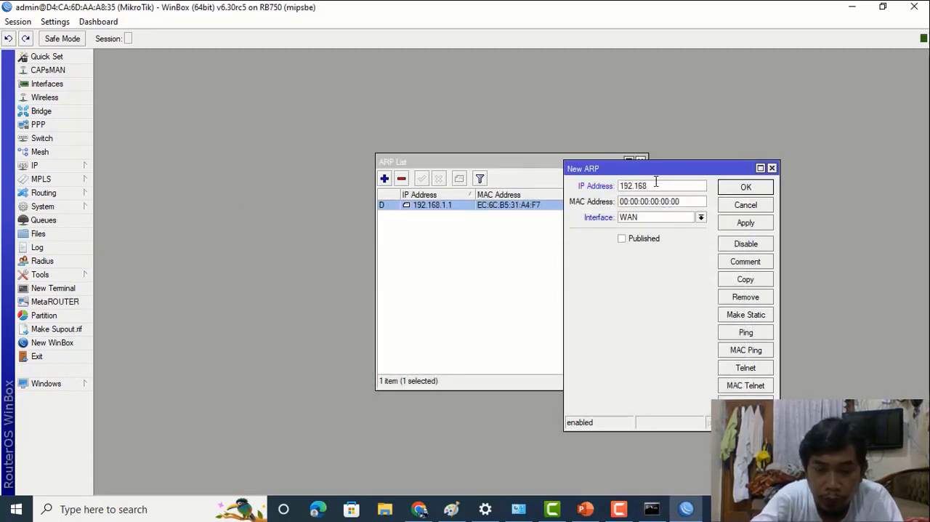
{"action": "type", "text": ".88"}
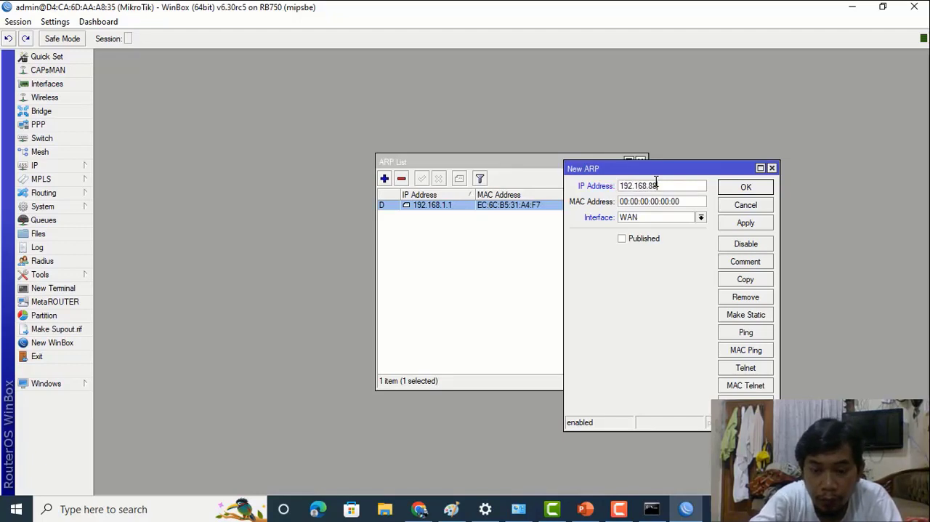
{"action": "type", "text": ".25"}
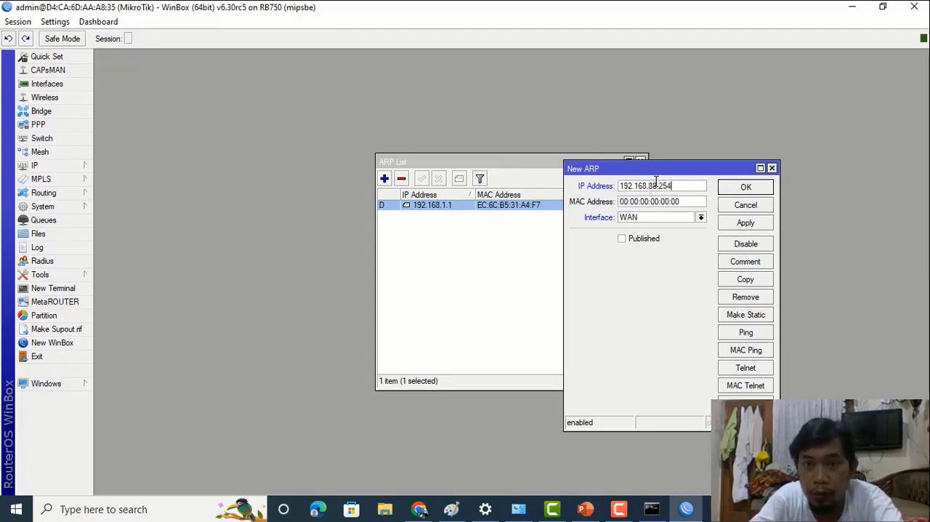
{"action": "type", "text": "4"}
- Clear the new ARP entry's MAC address and copy the Ethernet adapter's physical address from the ipconfig output in Command Prompt
{"action": "left_click_drag", "start_coordinate": [685, 200], "coordinate": [550, 206]}
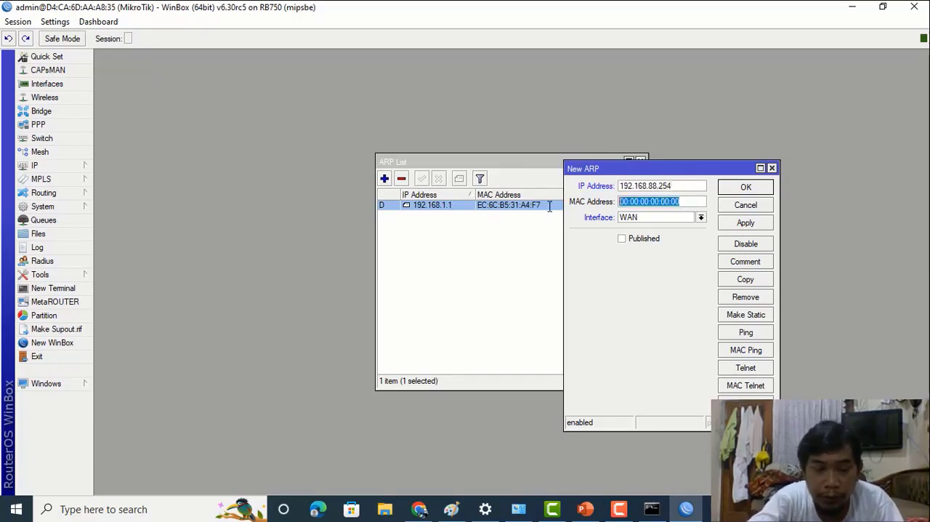
{"action": "key", "text": "BackSpace"}
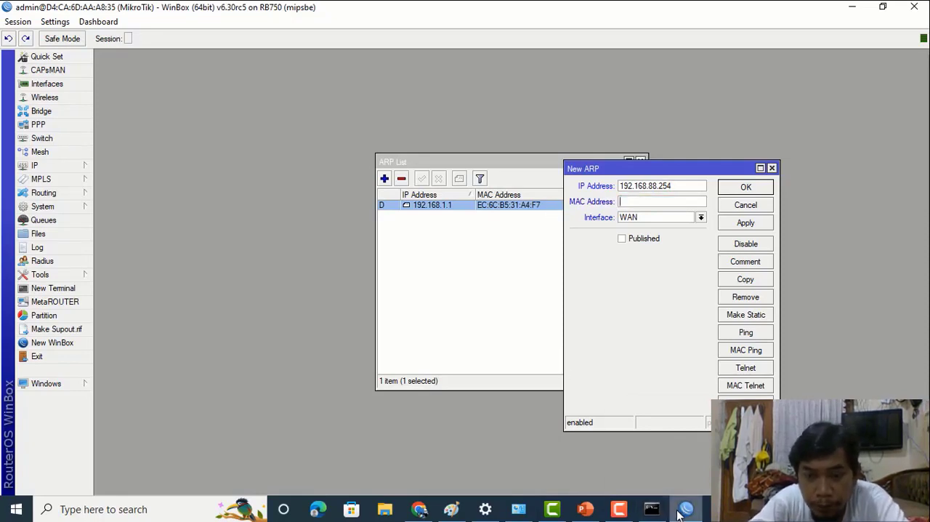
{"action": "left_click", "coordinate": [652, 509]}
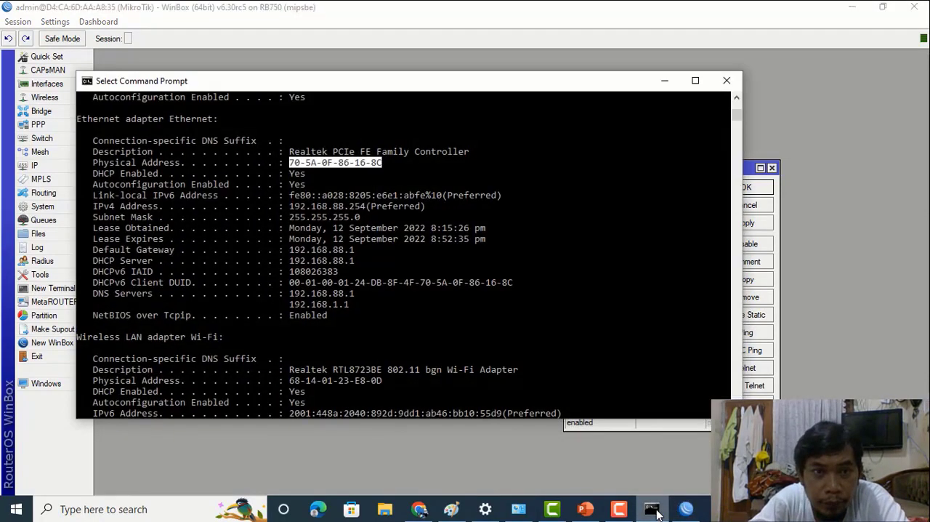
{"action": "right_click", "coordinate": [336, 162]}
{"action": "left_click_drag", "start_coordinate": [290, 164], "coordinate": [379, 163]}
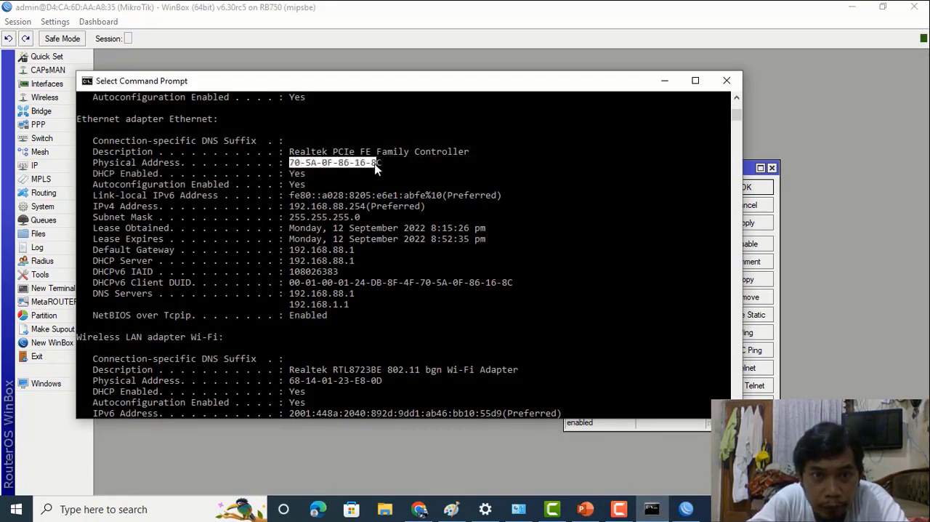
{"action": "right_click", "coordinate": [377, 162]}
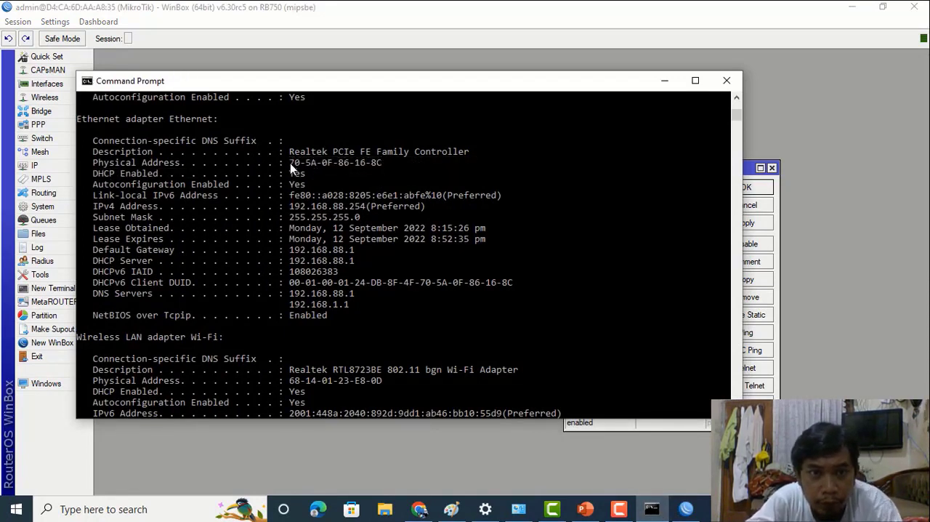
{"action": "left_click_drag", "start_coordinate": [290, 163], "coordinate": [381, 166]}
{"action": "right_click", "coordinate": [382, 167]}
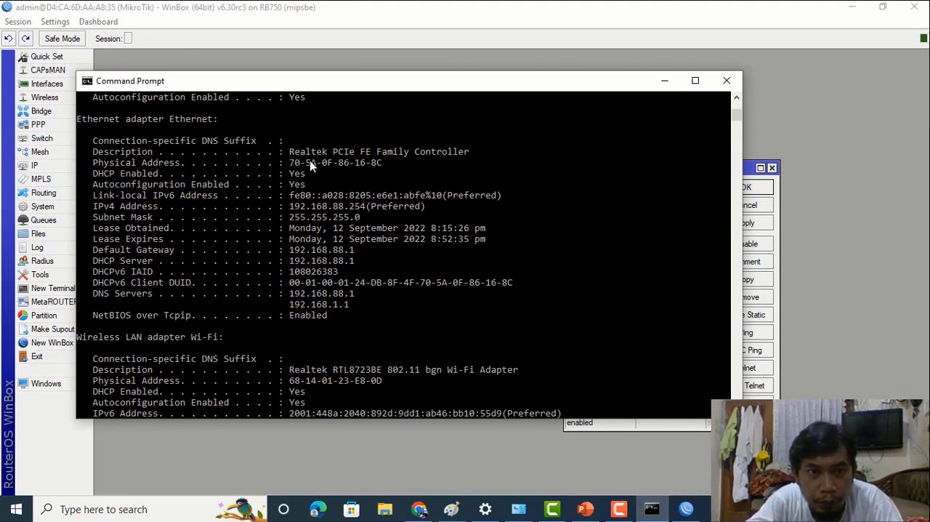
{"action": "left_click_drag", "start_coordinate": [291, 163], "coordinate": [384, 164]}
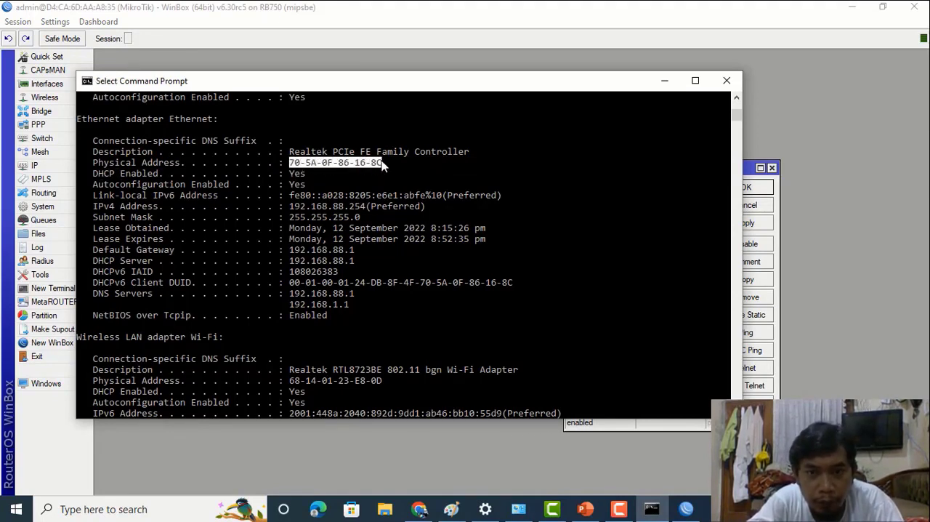
- Return to the new ARP entry in WinBox and paste 70-5A-0F-86-16-8C as its MAC address
{"action": "left_click", "coordinate": [744, 177]}
{"action": "left_click", "coordinate": [674, 203]}
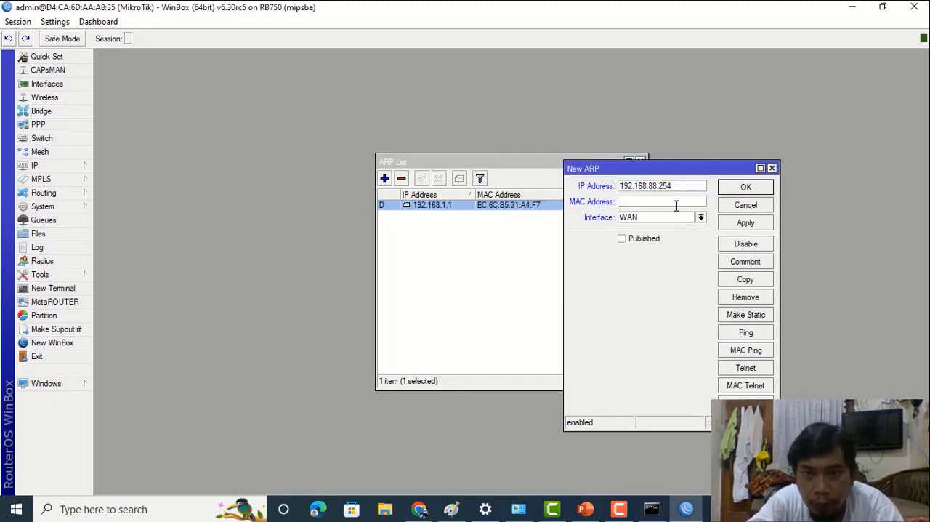
{"action": "type", "text": "70-5A-0F-86-16-8C"}
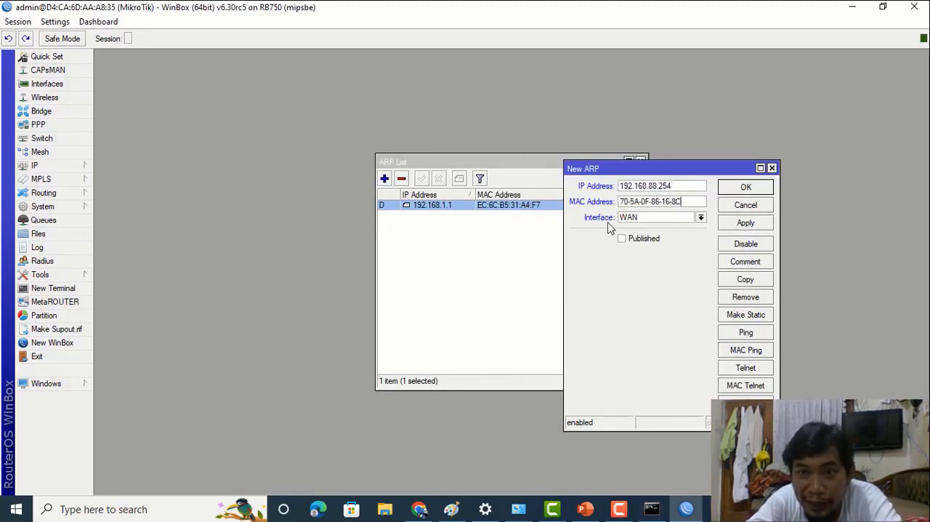
- Assign the new ARP entry to the LAN interface and save it
{"action": "left_click", "coordinate": [701, 218]}
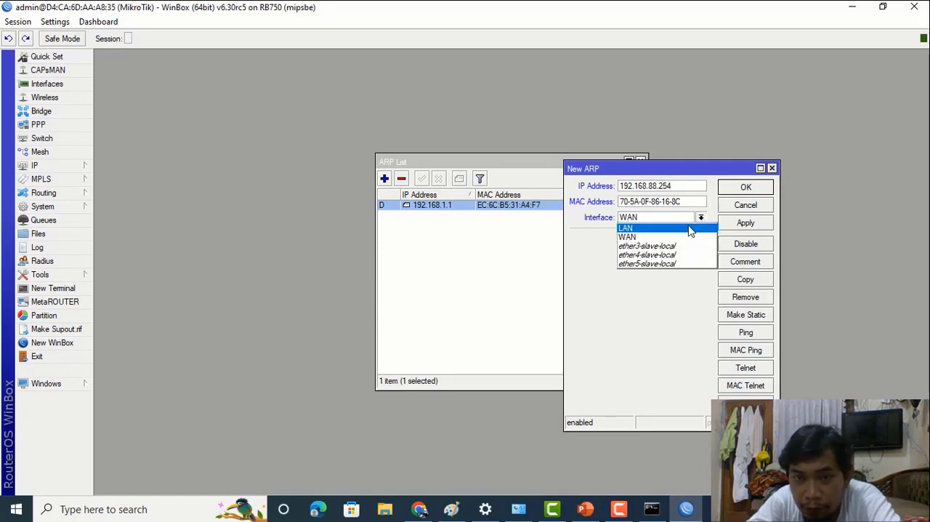
{"action": "left_click", "coordinate": [690, 228]}
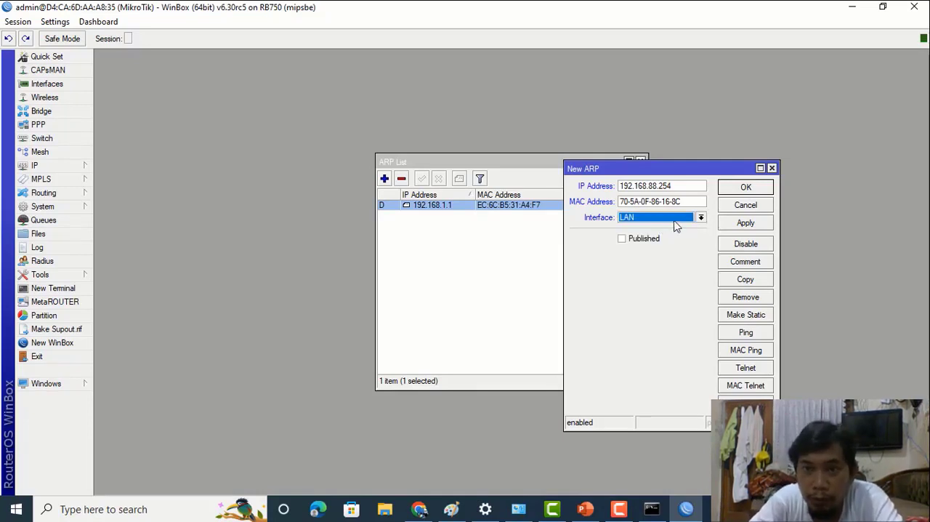
{"action": "left_click", "coordinate": [739, 229]}
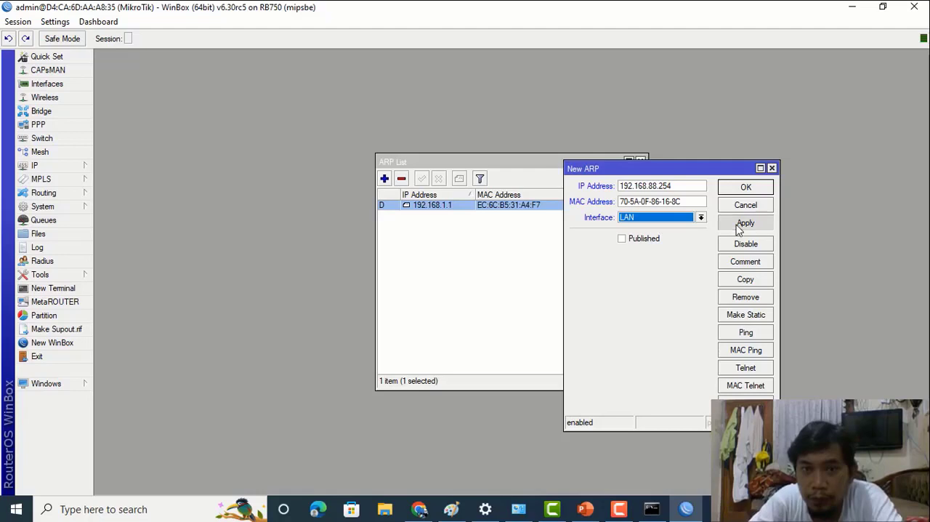
{"action": "left_click", "coordinate": [741, 188]}
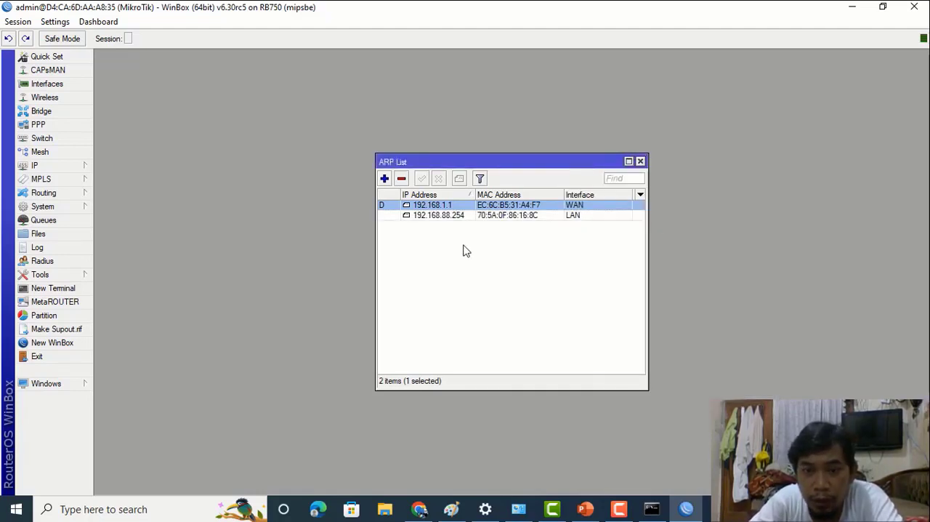
- Switch to Command Prompt and ping the router at 192.168.88.1 to test the connection
{"action": "left_click", "coordinate": [651, 510]}
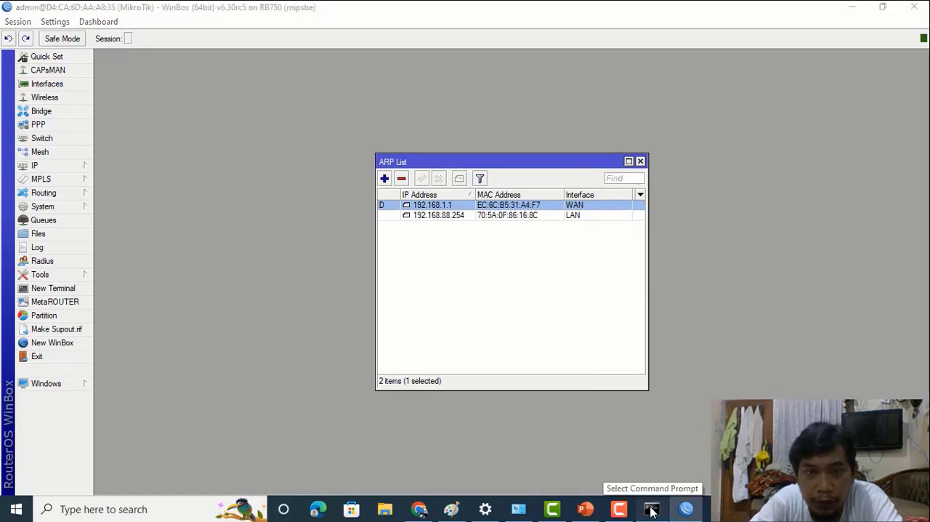
{"action": "left_click", "coordinate": [652, 511]}
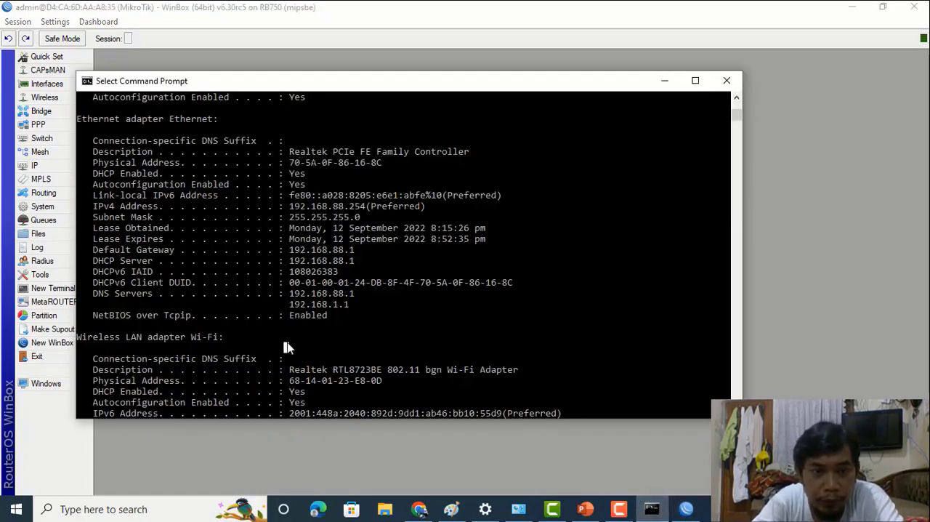
{"action": "key", "text": "Return"}
{"action": "key", "text": "Return"}
{"action": "type", "text": "ping"}
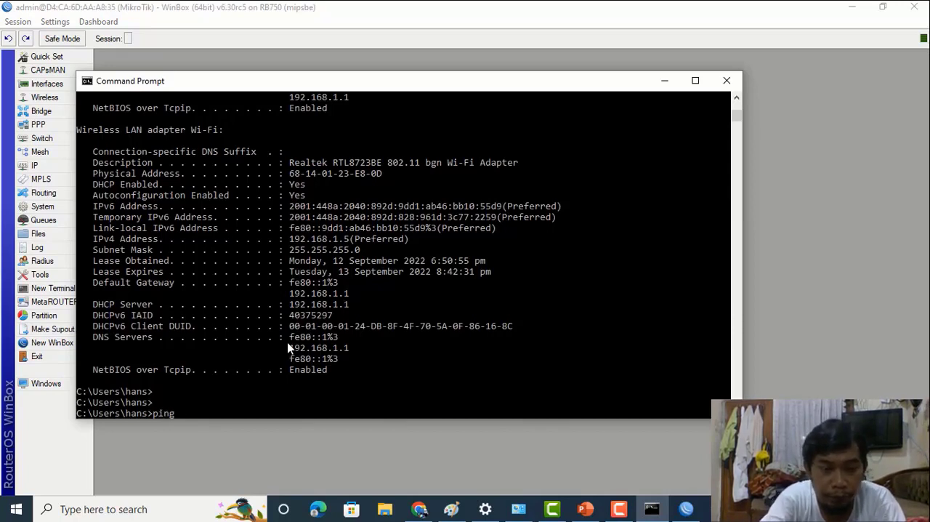
{"action": "type", "text": " 192.168"}
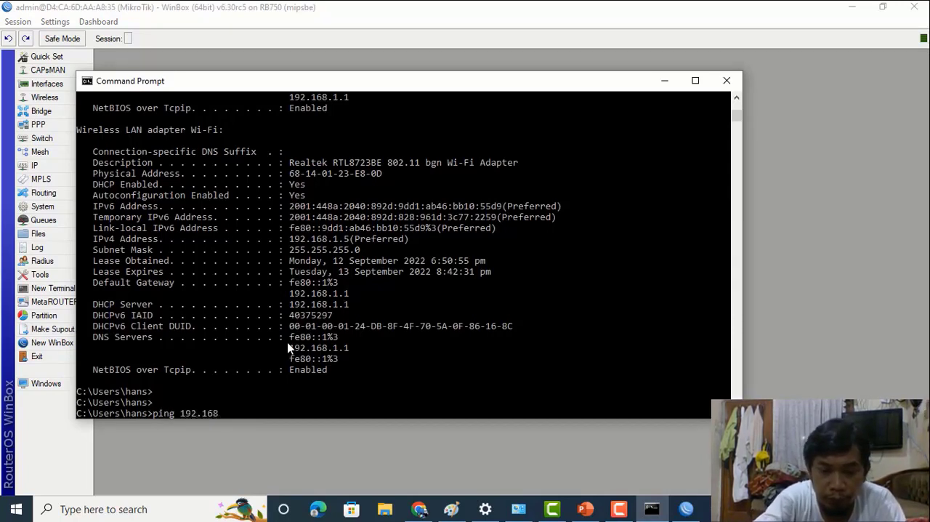
{"action": "type", "text": ".88.1"}
{"action": "key", "text": "Return"}
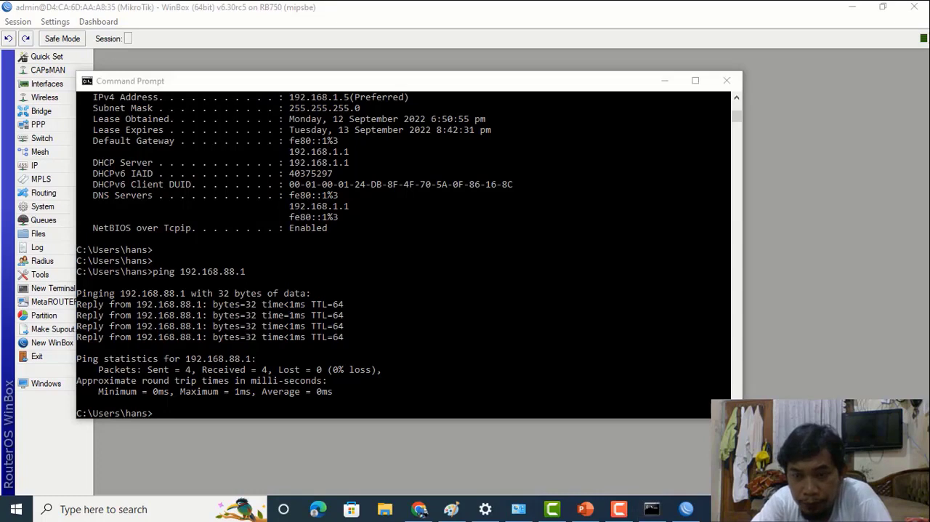
- Open the Internet Protocol Version 4 properties of the PC's Ethernet adapter from the Windows network settings
{"action": "left_click", "coordinate": [808, 509]}
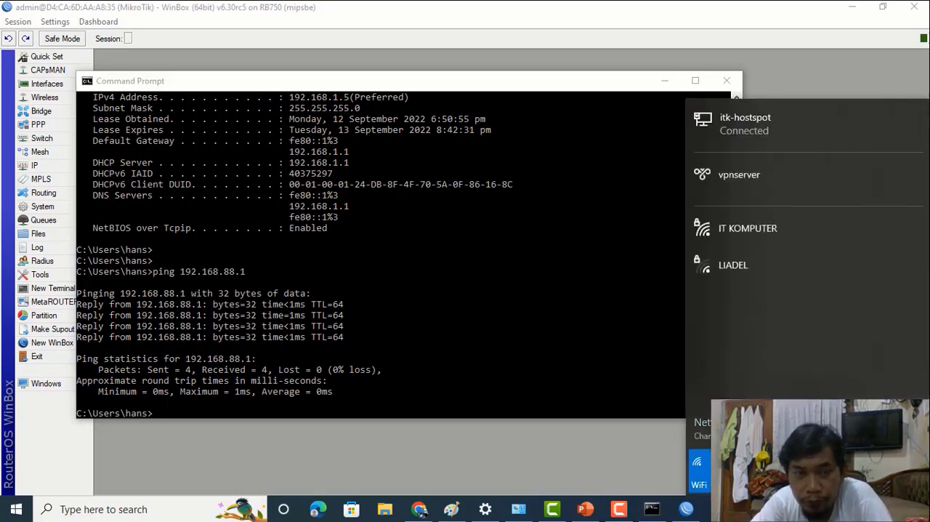
{"action": "left_click", "coordinate": [756, 423]}
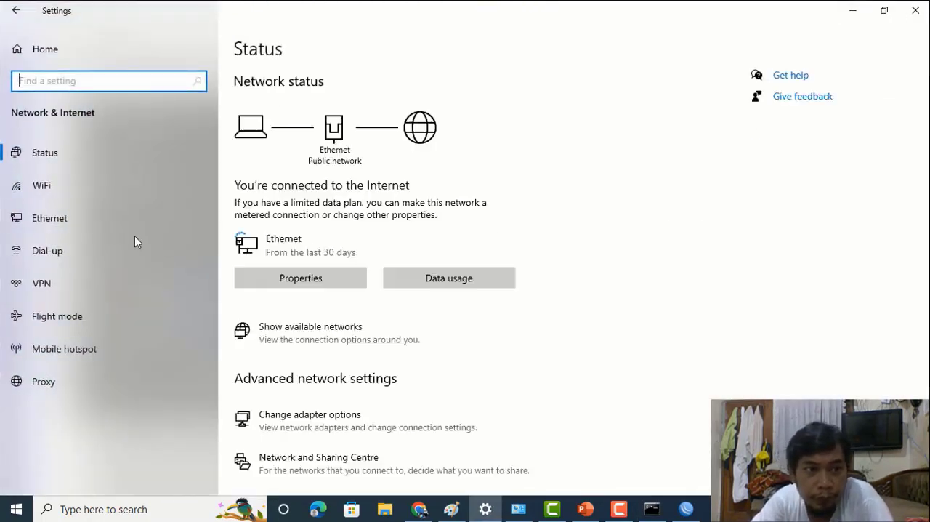
{"action": "left_click", "coordinate": [63, 229]}
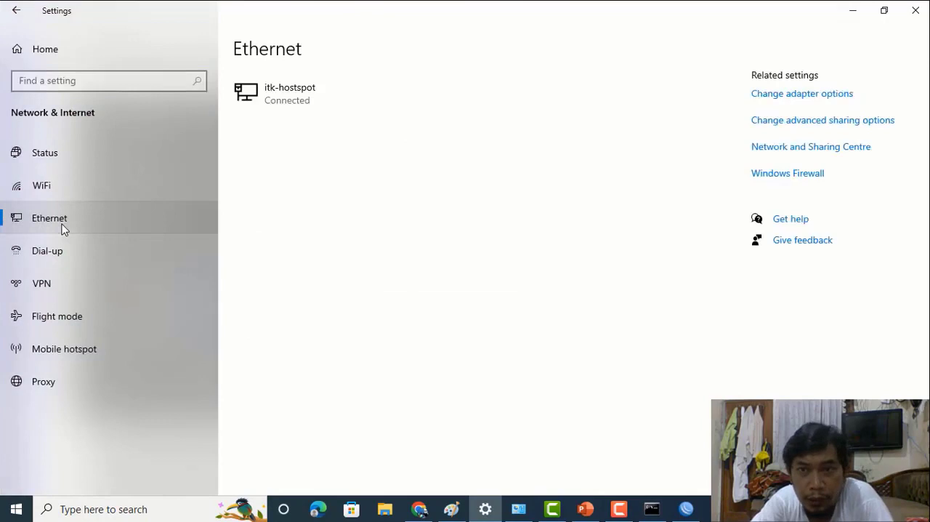
{"action": "left_click", "coordinate": [764, 104]}
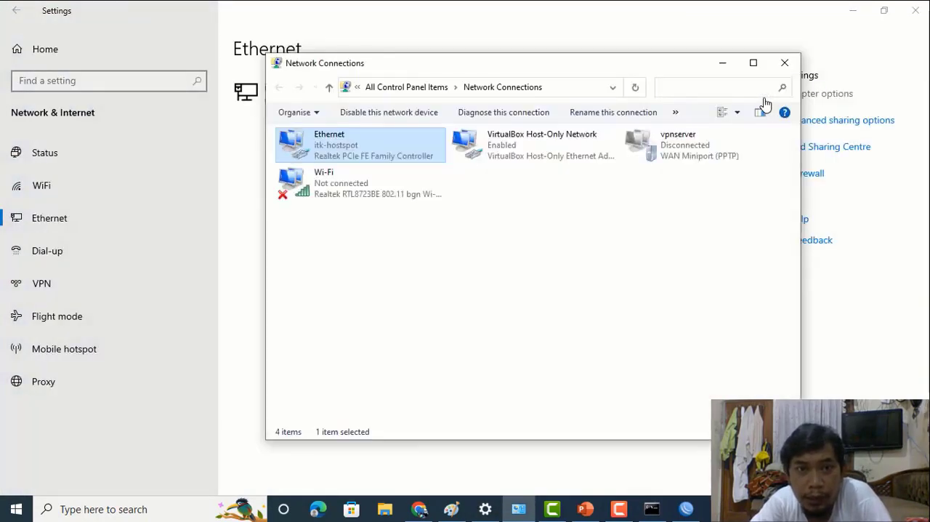
{"action": "double_click", "coordinate": [321, 151]}
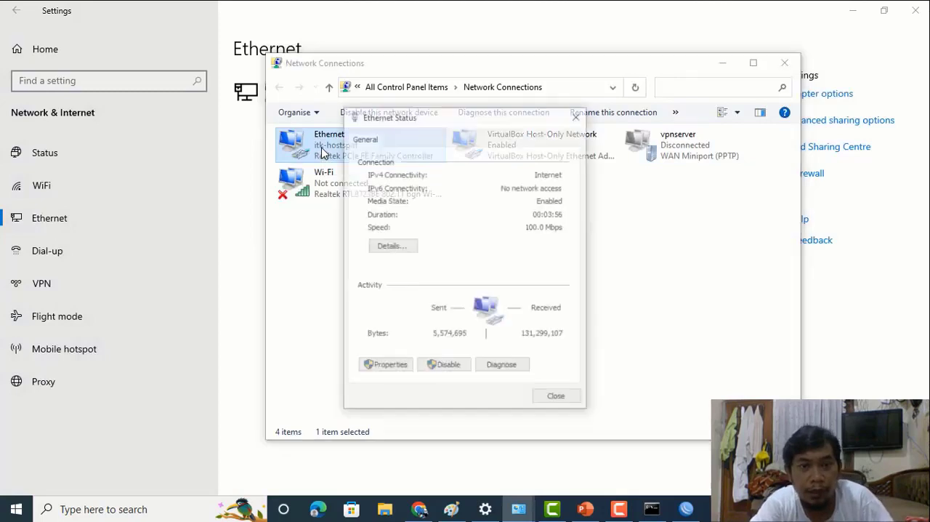
{"action": "left_click", "coordinate": [397, 367]}
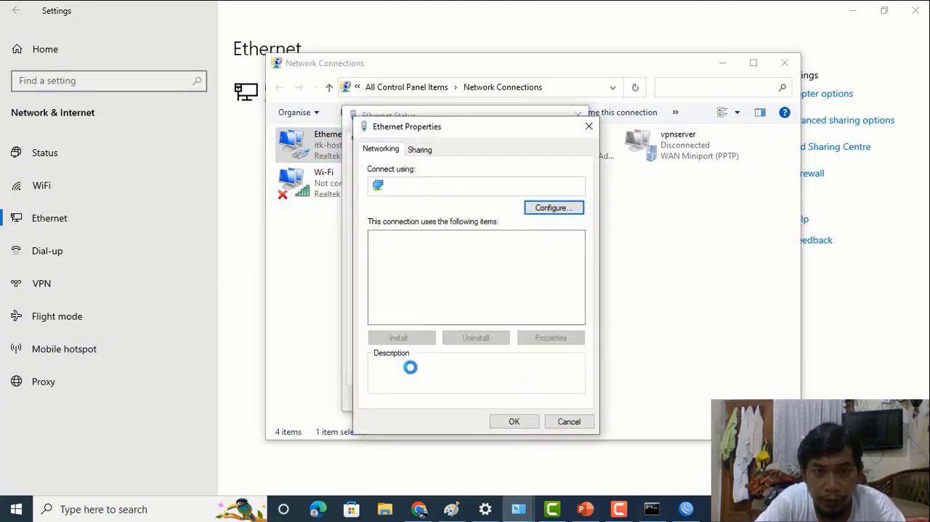
{"action": "left_click", "coordinate": [452, 283]}
{"action": "left_click", "coordinate": [553, 339]}
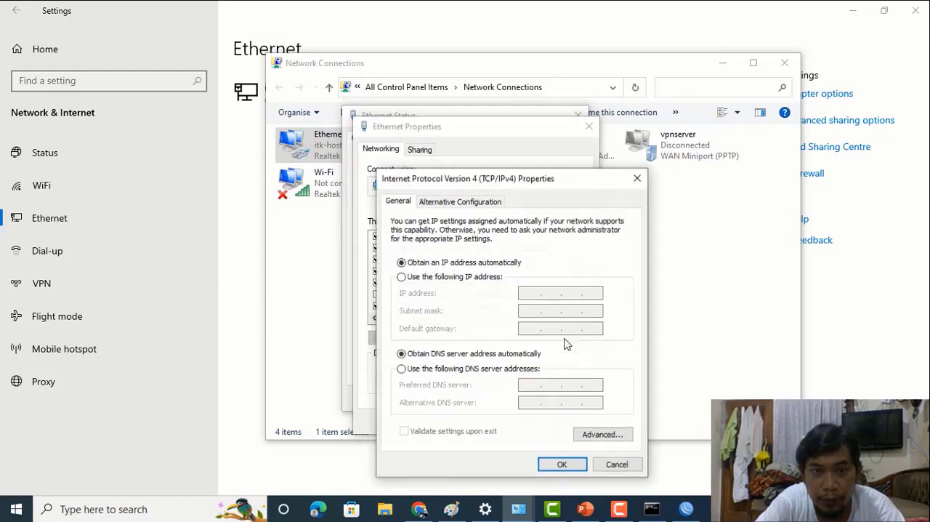
- Switch the Ethernet adapter to manual addressing with IP address 192.168.88.254 and subnet mask 255.255.255.0
{"action": "left_click", "coordinate": [440, 278]}
{"action": "left_click", "coordinate": [532, 292]}
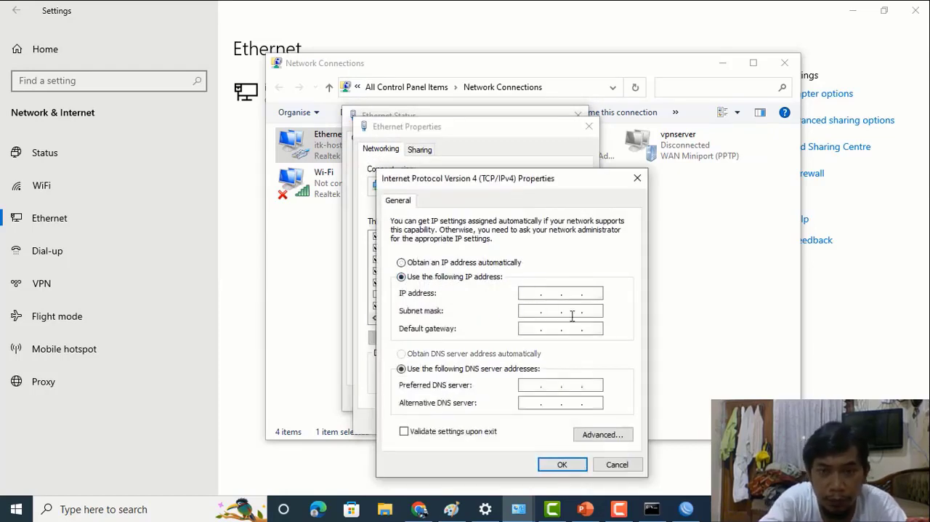
{"action": "type", "text": "192 . "}
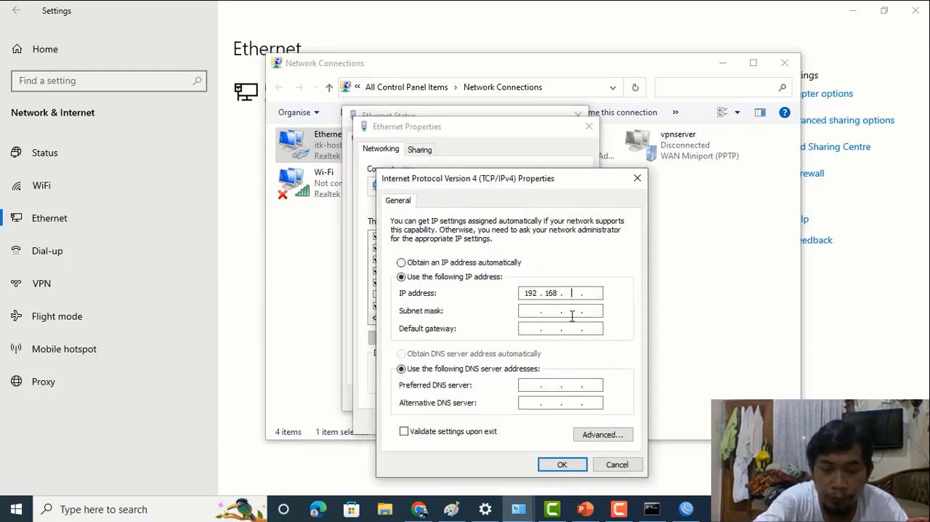
{"action": "type", "text": "168 . 88 . "}
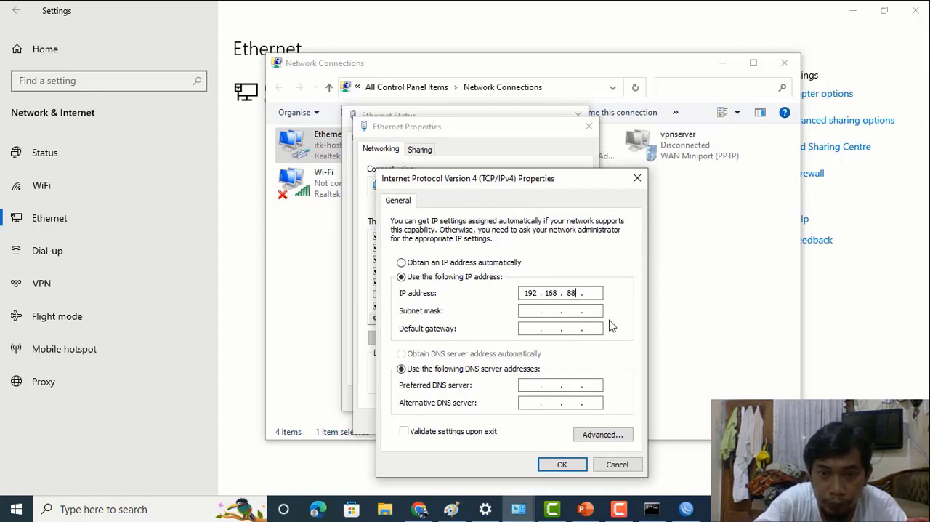
{"action": "type", "text": "254"}
{"action": "key", "text": "Tab"}
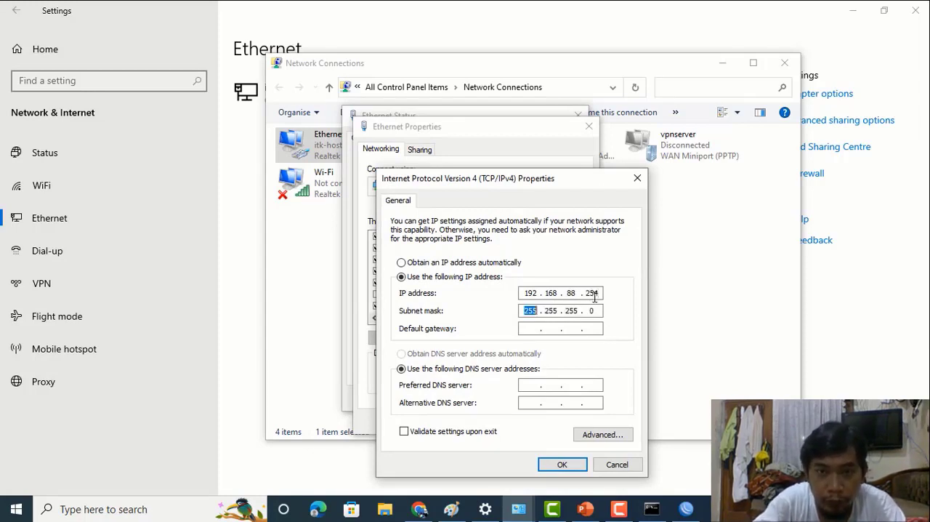
{"action": "key", "text": "Tab"}
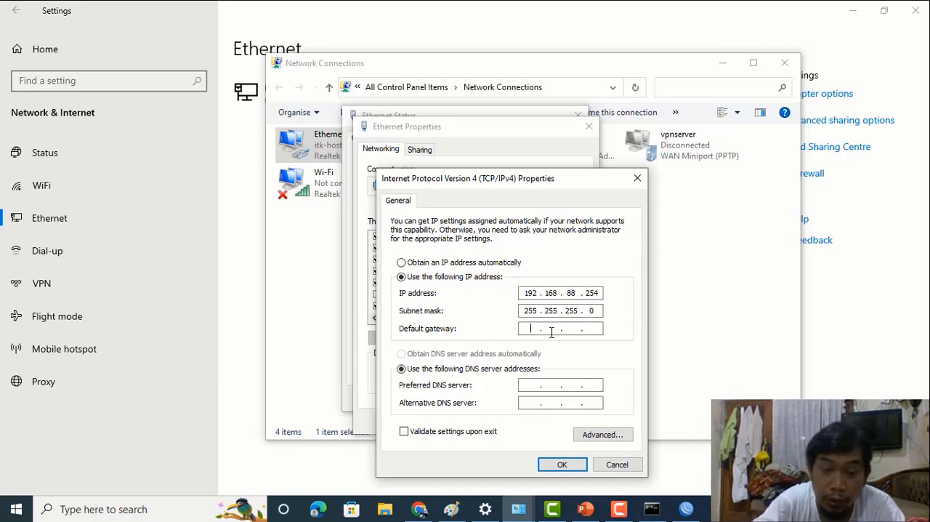
- Set the Ethernet adapter's default gateway to 192.168.88.1
{"action": "type", "text": "192 . . ."}
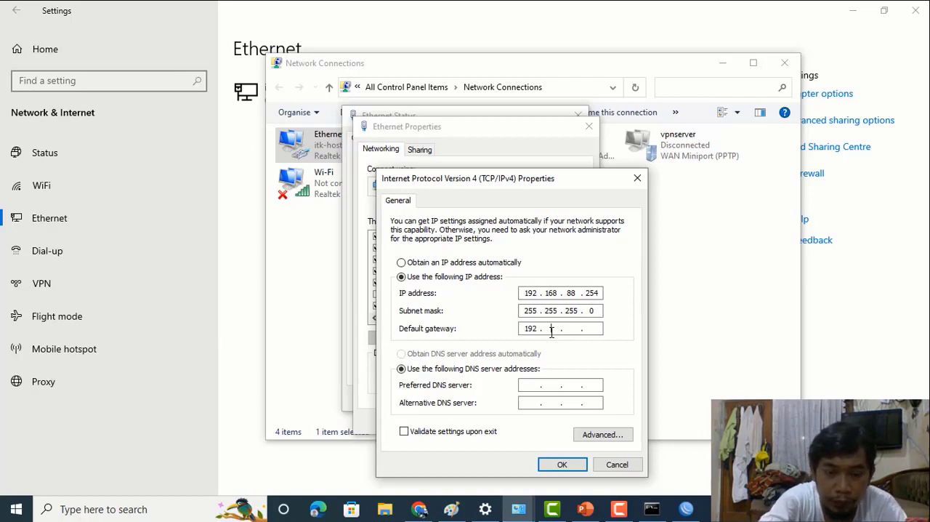
{"action": "type", "text": "168"}
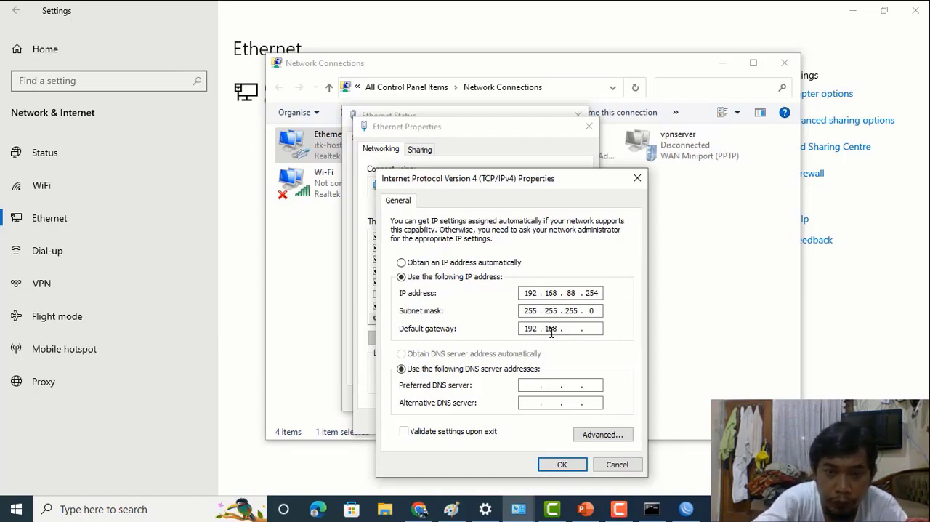
{"action": "type", "text": "88."}
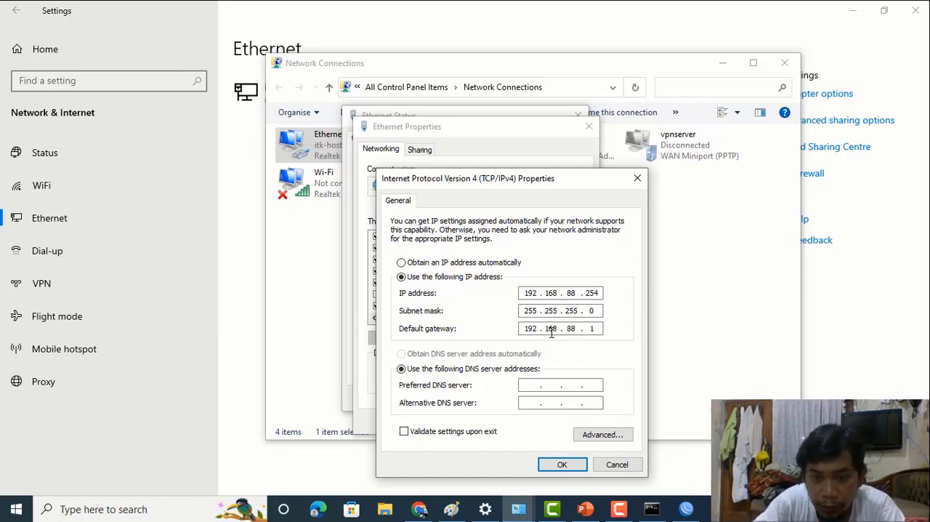
{"action": "type", "text": "1"}
- Switch to WinBox and open the router's IP address list to check the WAN and LAN addresses
{"action": "left_click", "coordinate": [687, 508]}
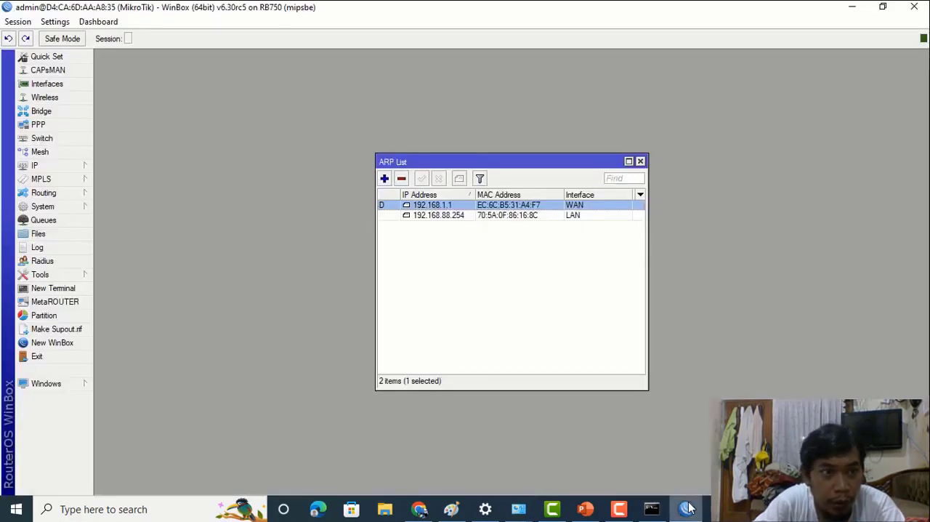
{"action": "left_click", "coordinate": [75, 167]}
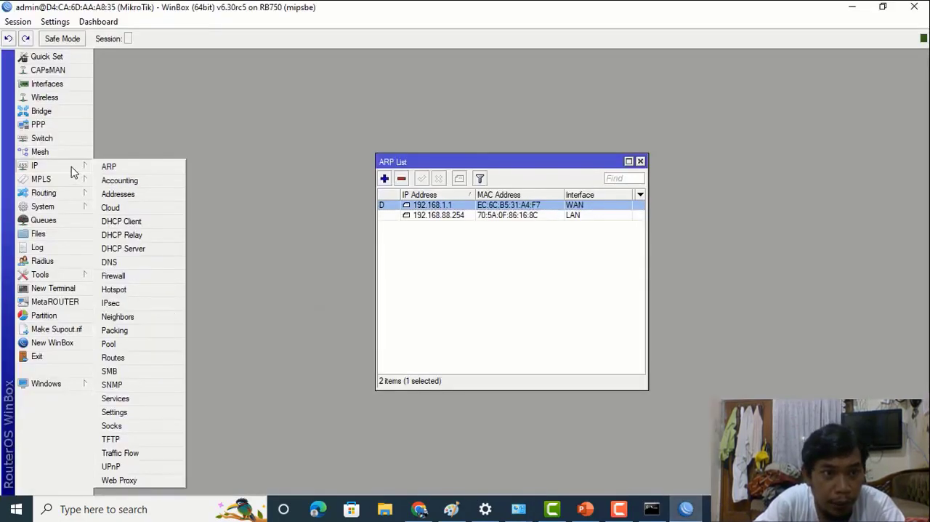
{"action": "left_click", "coordinate": [120, 195]}
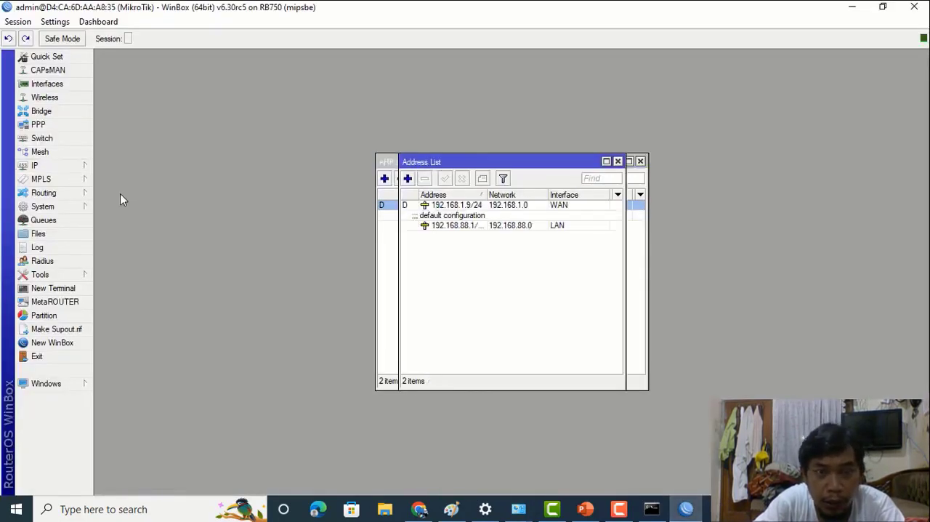
{"action": "left_click", "coordinate": [607, 161]}
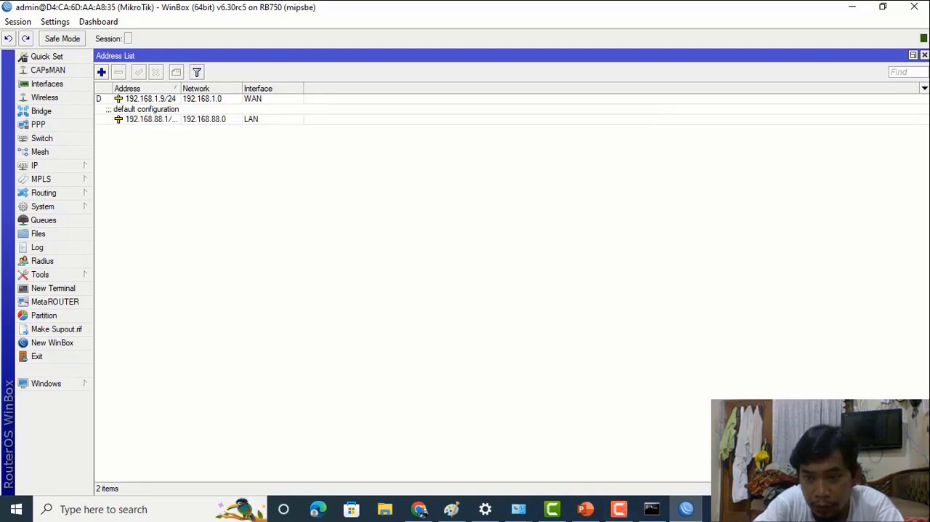
{"action": "left_click", "coordinate": [810, 509]}
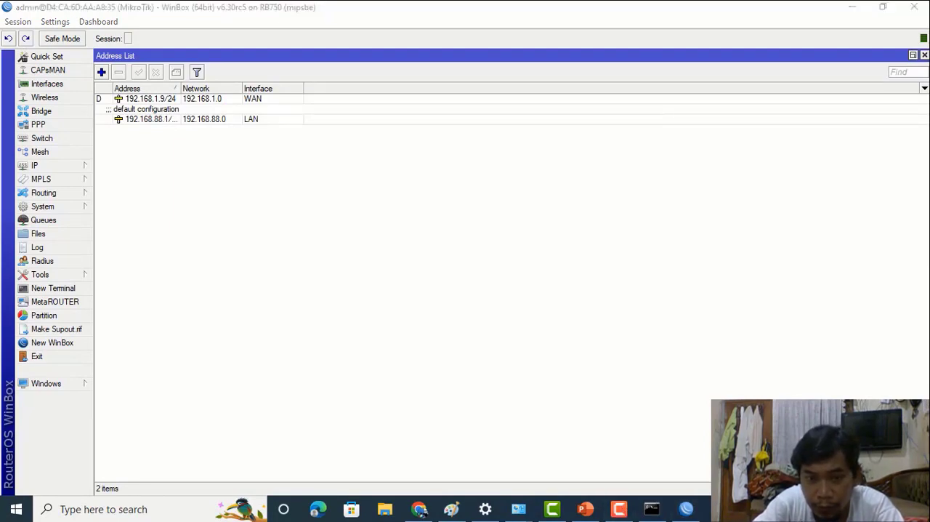
- Return to the Ethernet adapter's IPv4 properties, set the preferred DNS server to 8.8.8.8 and try the same address as the alternative
{"action": "left_click", "coordinate": [486, 509]}
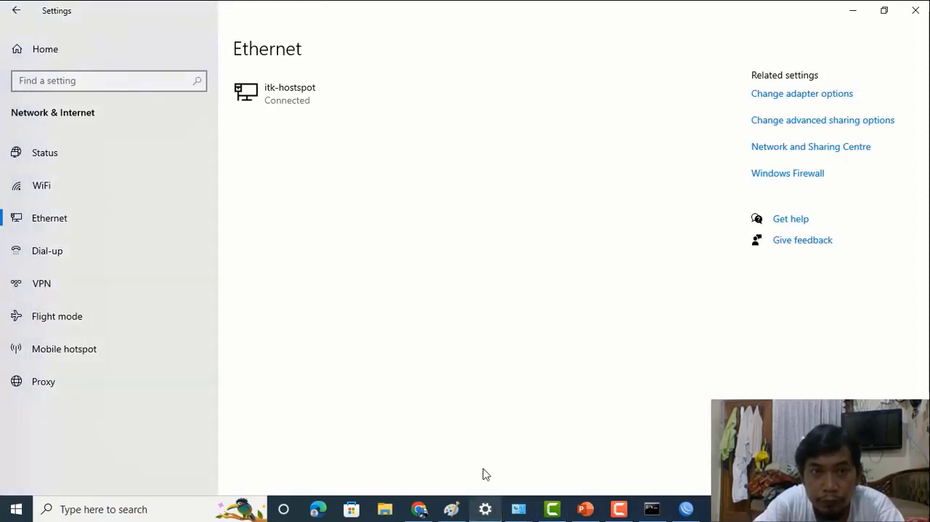
{"action": "left_click", "coordinate": [763, 96]}
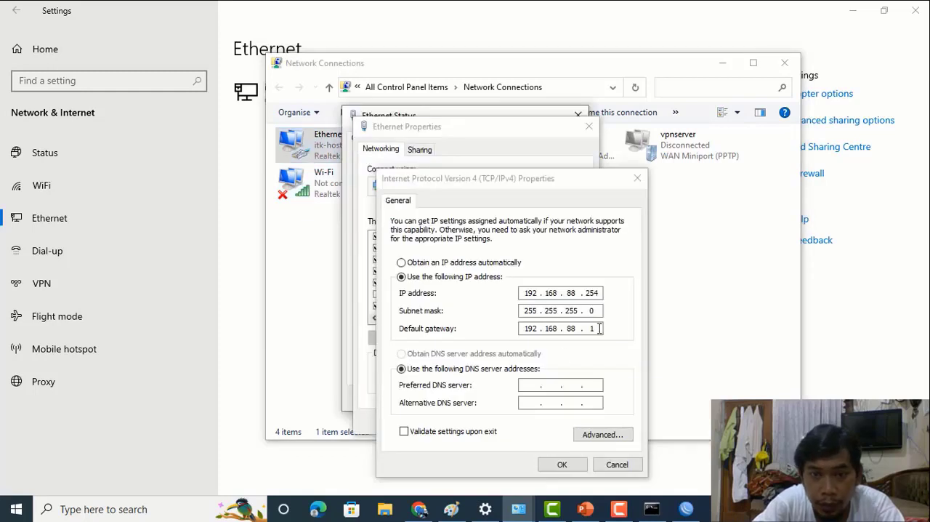
{"action": "left_click", "coordinate": [533, 385]}
{"action": "type", "text": "8.8.8."}
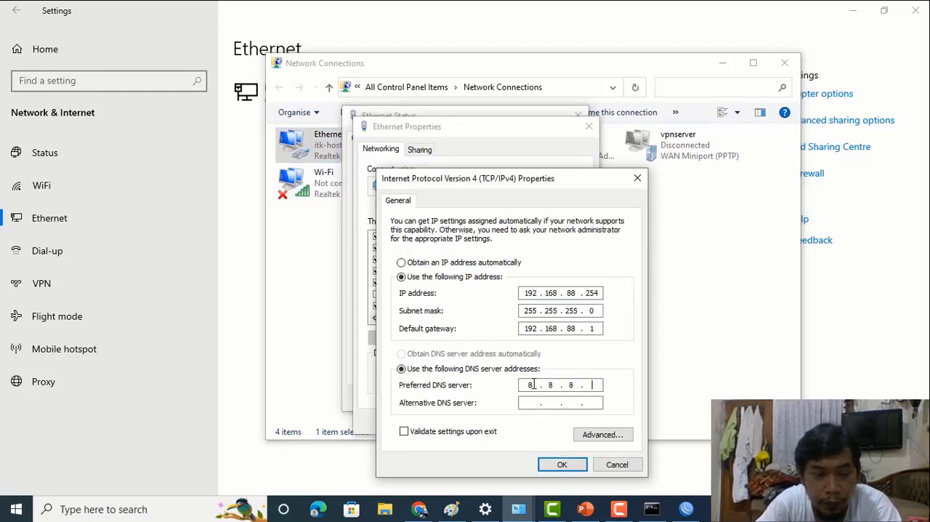
{"action": "type", "text": "8.8.8."}
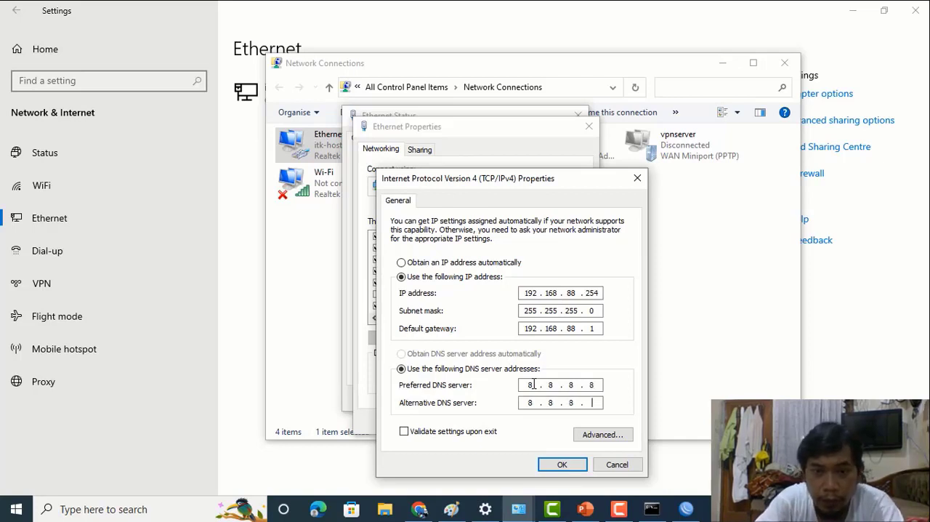
{"action": "left_click", "coordinate": [561, 463]}
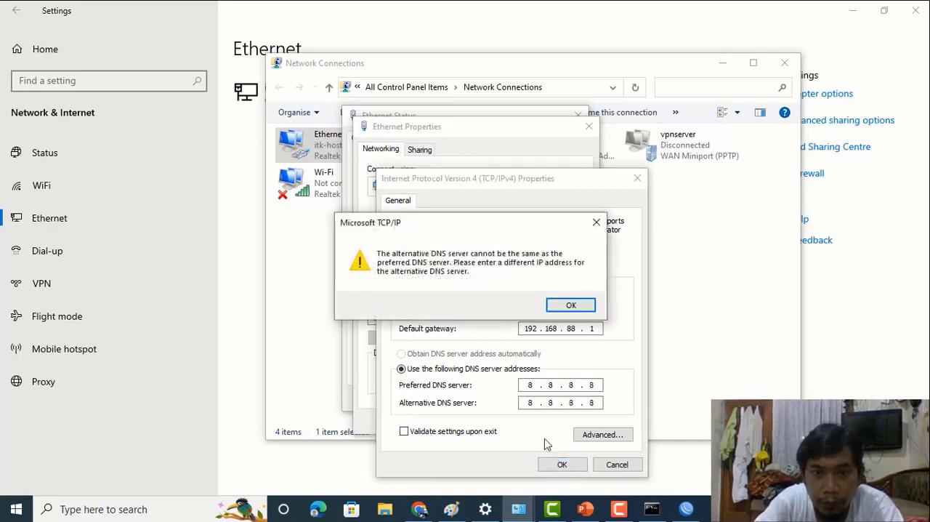
{"action": "left_click", "coordinate": [572, 305]}
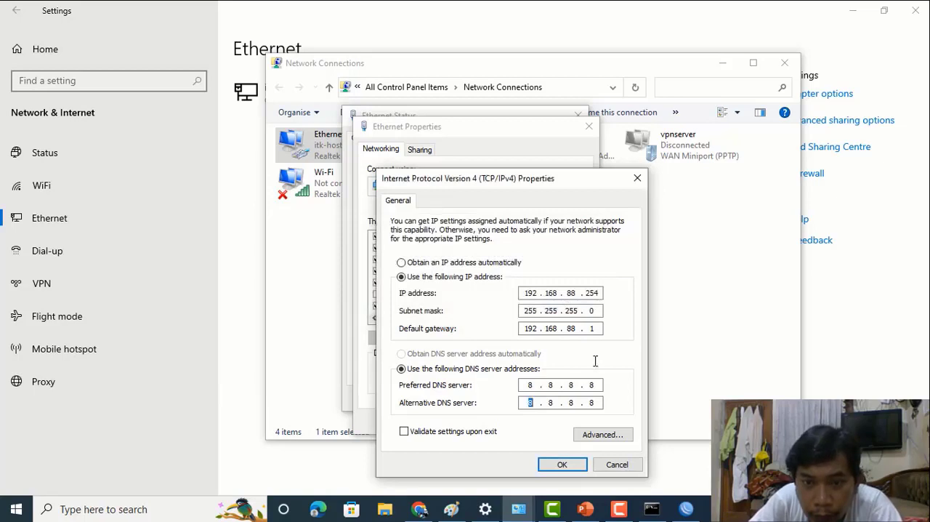
- Set the alternative DNS server to 8.8.4.4 and apply the Ethernet adapter's network settings
{"action": "left_click", "coordinate": [579, 403]}
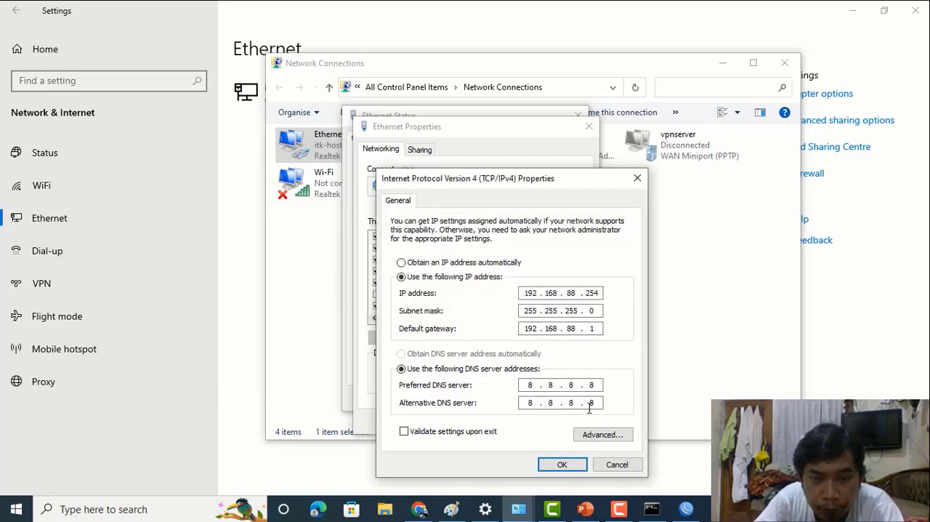
{"action": "key", "text": "BackSpace"}
{"action": "type", "text": "4"}
{"action": "left_click", "coordinate": [589, 405]}
{"action": "key", "text": "BackSpace"}
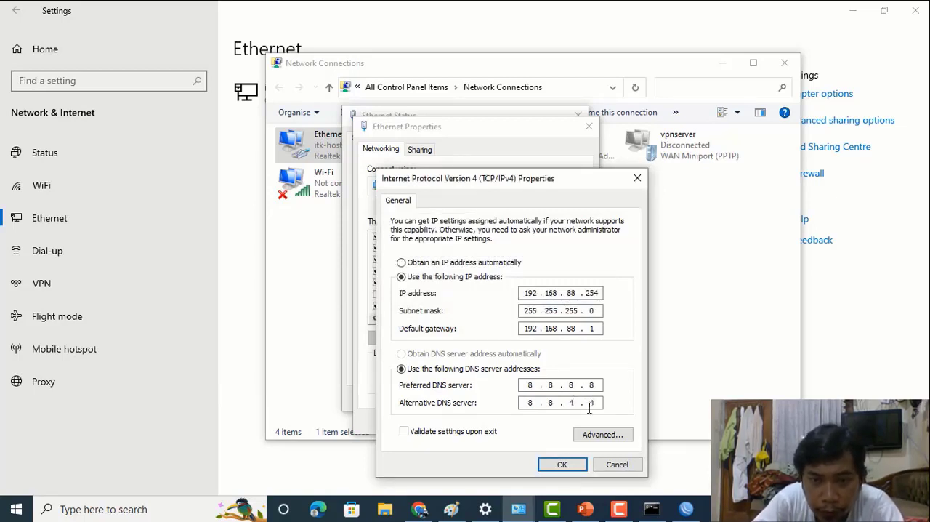
{"action": "left_click", "coordinate": [559, 465]}
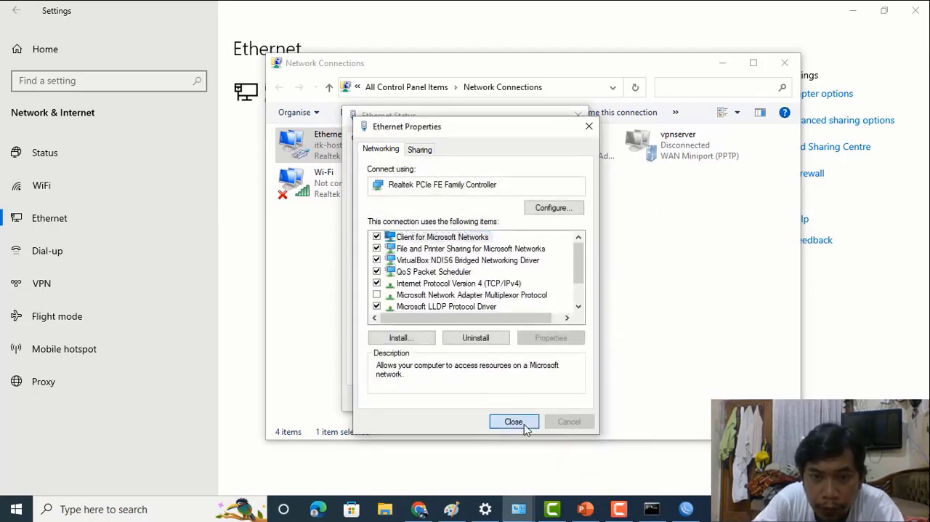
{"action": "left_click", "coordinate": [523, 423]}
{"action": "left_click", "coordinate": [555, 398]}
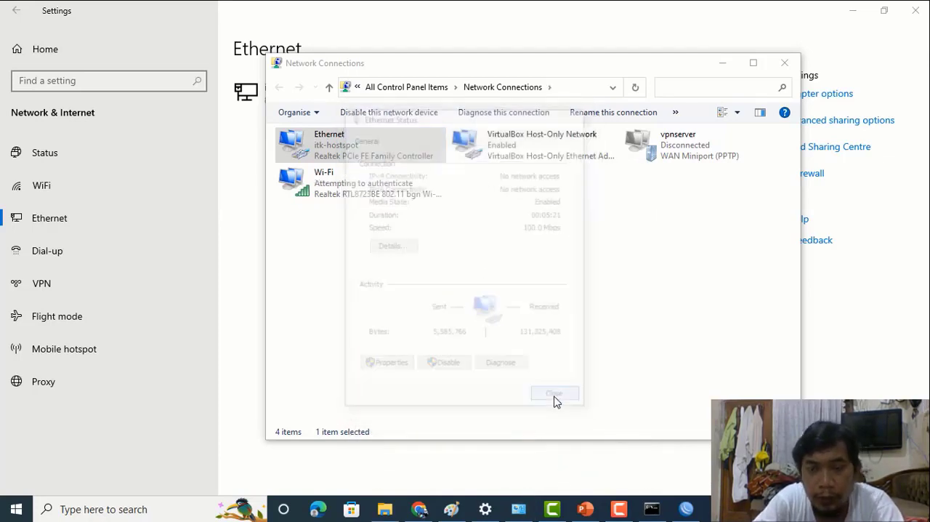
{"action": "left_click", "coordinate": [606, 476]}
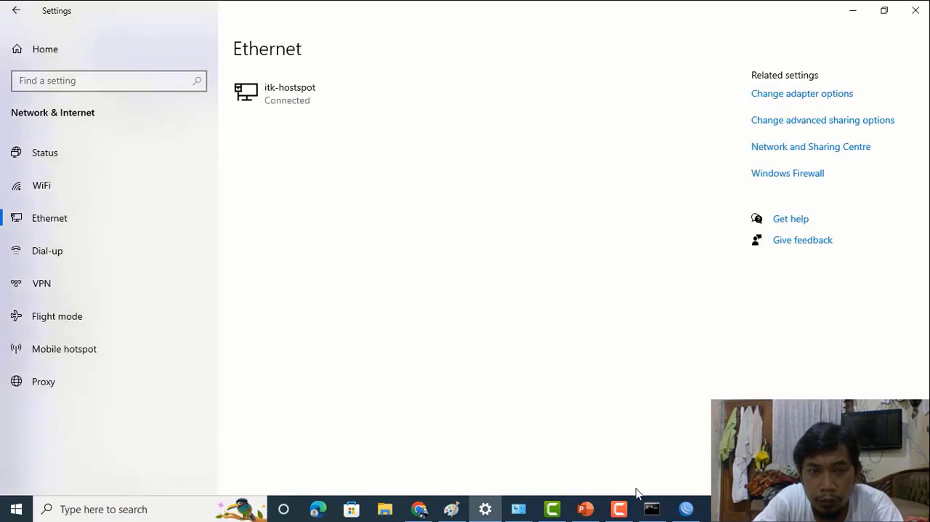
- Switch to Command Prompt and ping the router at 192.168.88.1 again to test the static configuration
{"action": "left_click", "coordinate": [685, 508]}
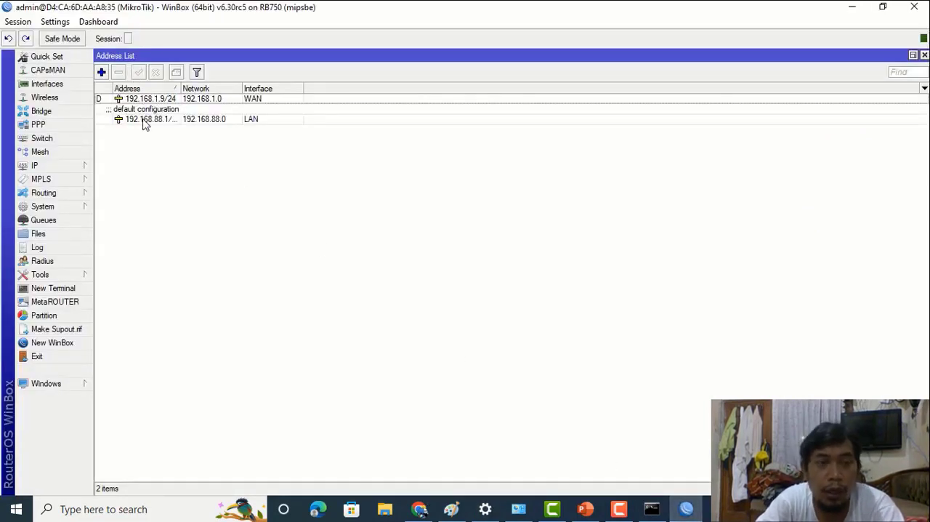
{"action": "key", "text": "alt+Tab"}
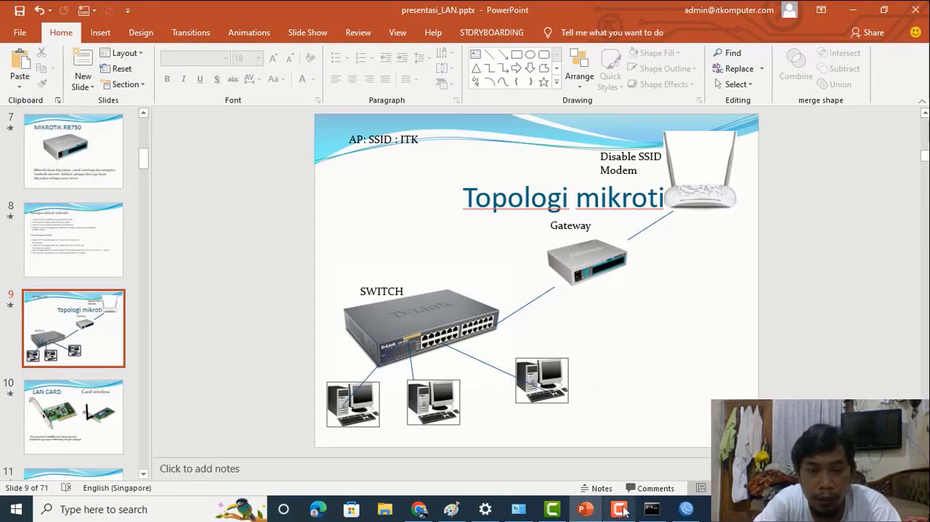
{"action": "left_click", "coordinate": [420, 508]}
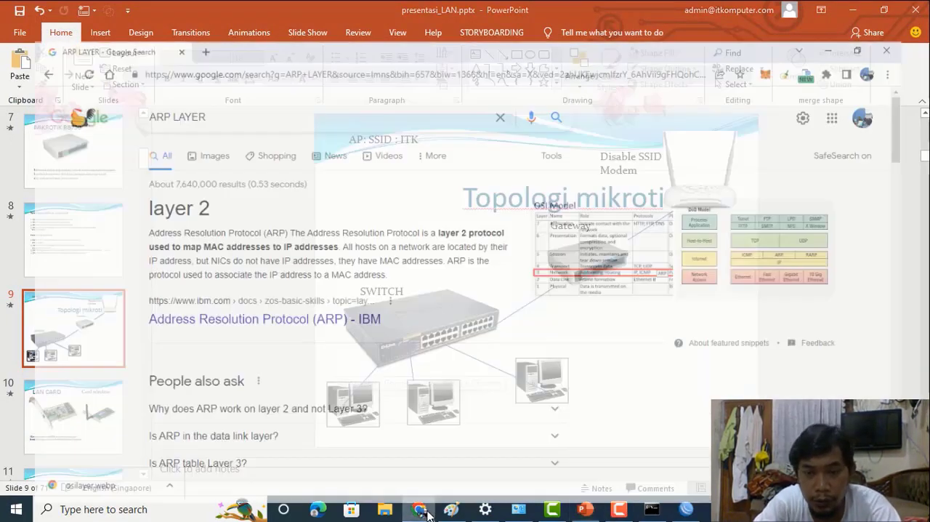
{"action": "left_click", "coordinate": [652, 509]}
{"action": "key", "text": "Up"}
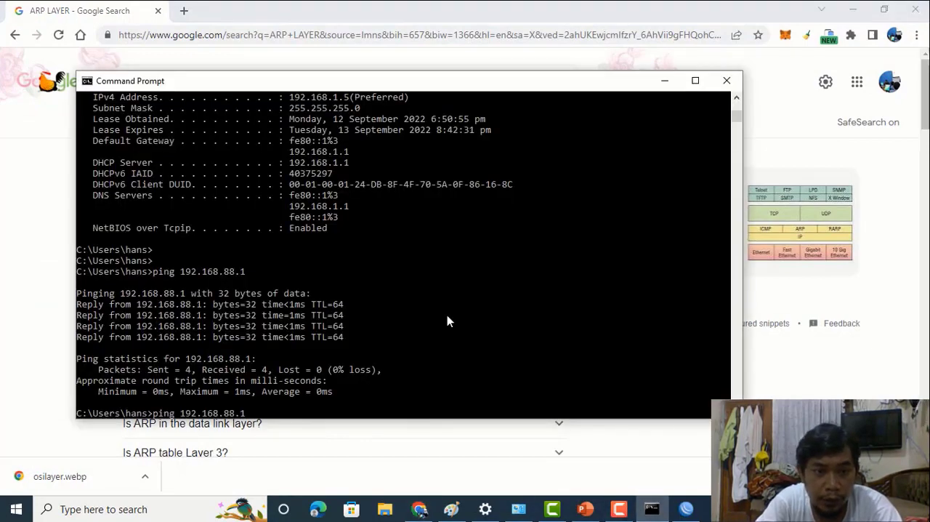
{"action": "key", "text": "Return"}
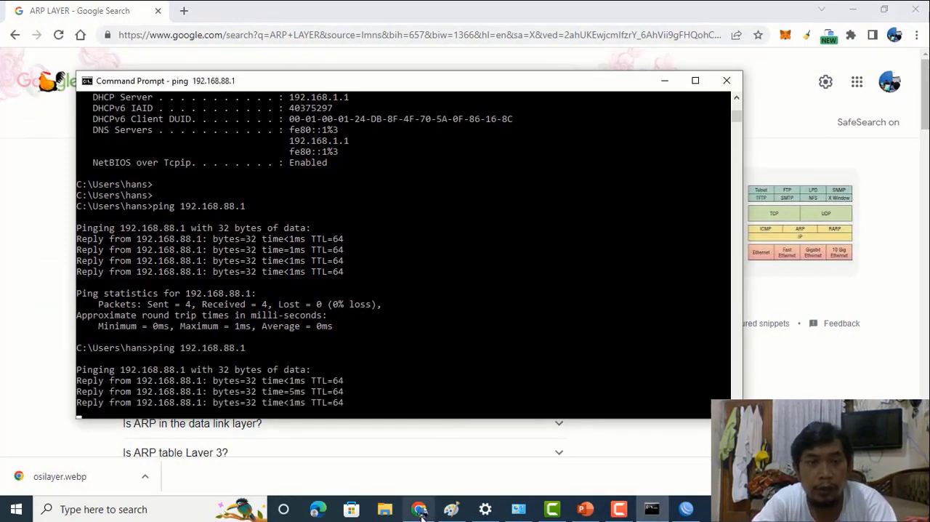
- Switch to Chrome and open itkomputer.com to test internet access
{"action": "left_click", "coordinate": [419, 509]}
{"action": "left_click", "coordinate": [222, 35]}
{"action": "type", "text": "de"}
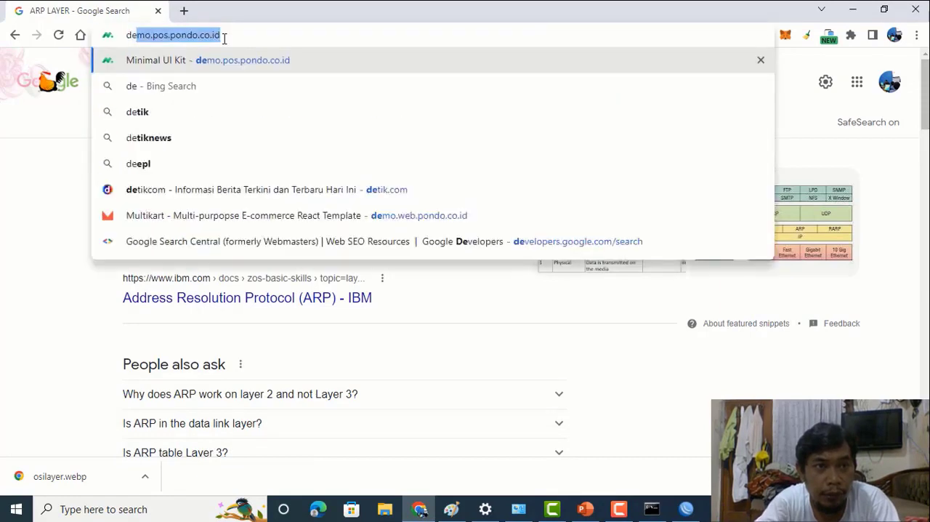
{"action": "key", "text": "BackSpace"}
{"action": "key", "text": "BackSpace"}
{"action": "key", "text": "BackSpace"}
{"action": "type", "text": "it"}
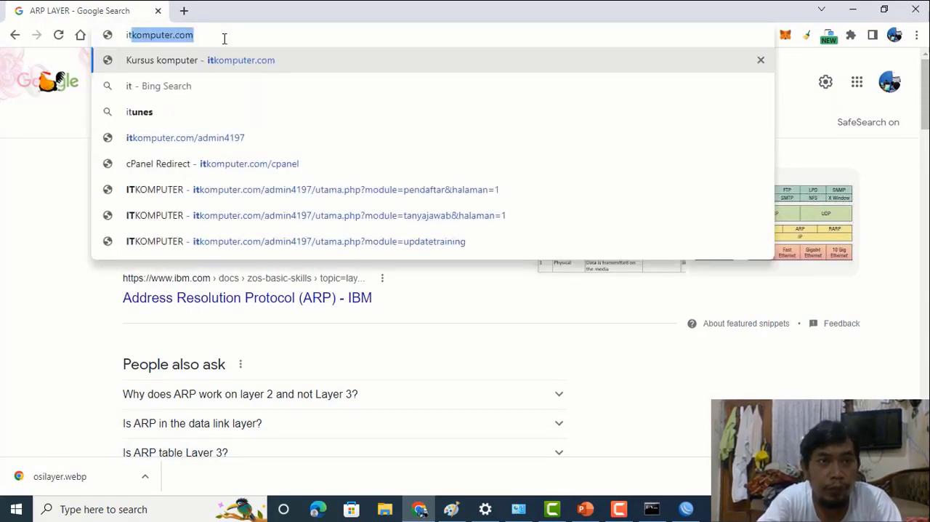
{"action": "key", "text": "Return"}
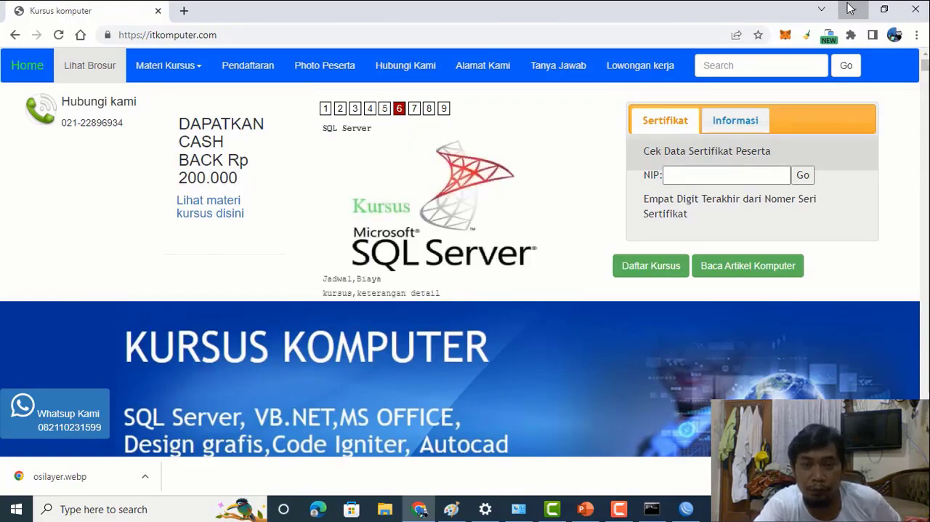
- Return to WinBox and review the router's ARP list entries for the LAN and WAN interfaces
{"action": "left_click", "coordinate": [851, 8]}
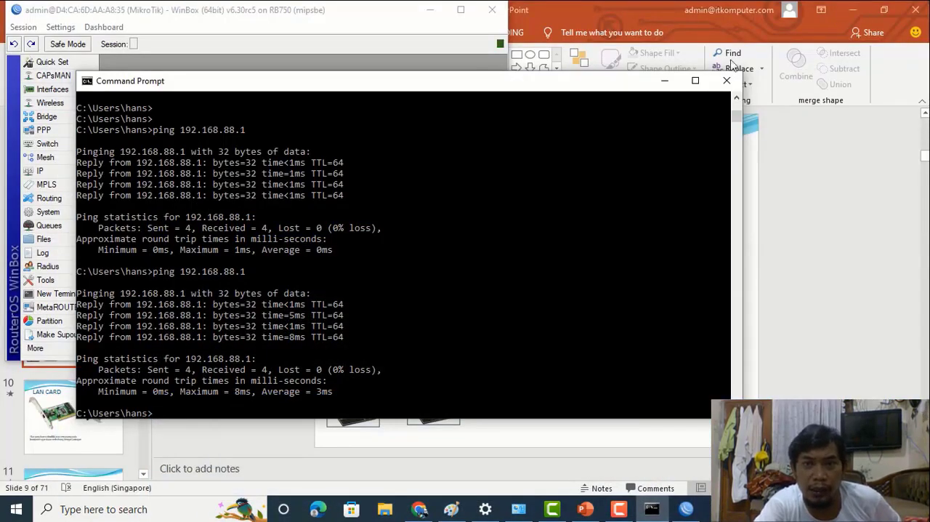
{"action": "left_click", "coordinate": [664, 81]}
{"action": "left_click", "coordinate": [460, 10]}
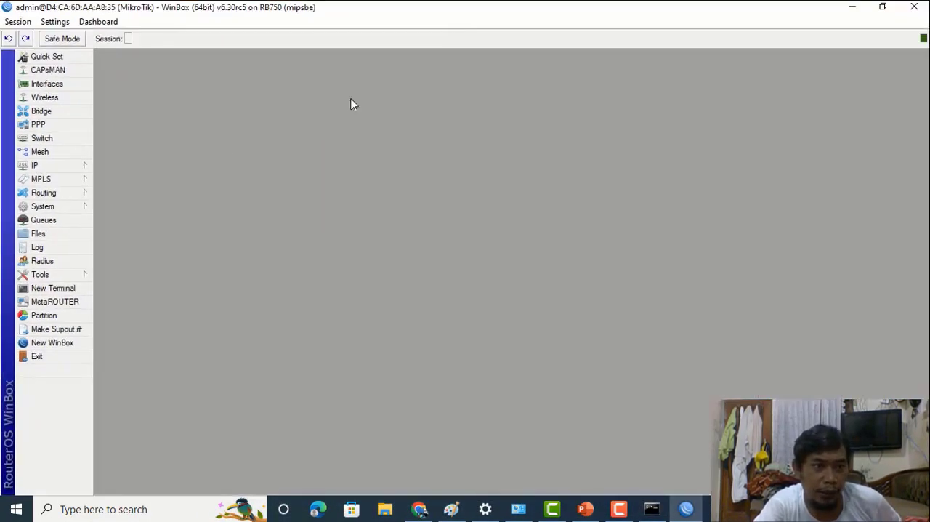
{"action": "left_click", "coordinate": [67, 168]}
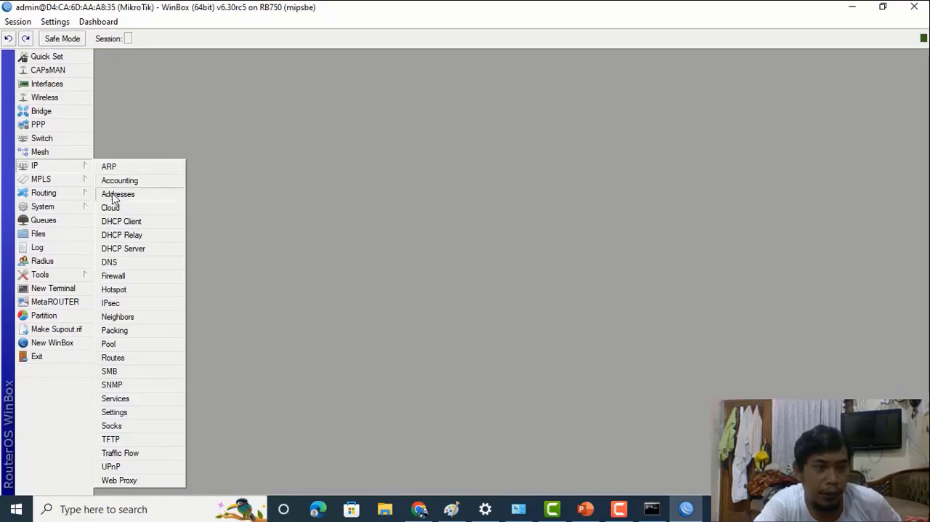
{"action": "left_click", "coordinate": [110, 167]}
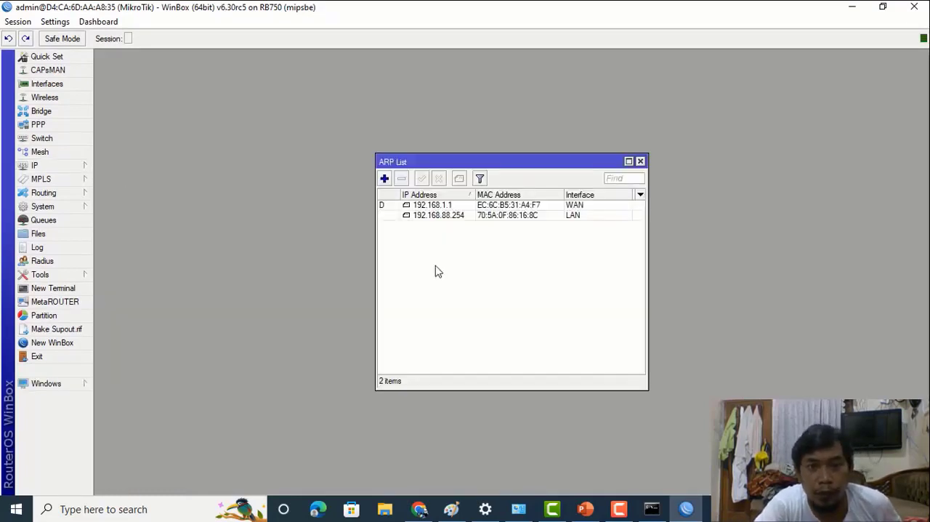
{"action": "left_click", "coordinate": [640, 160]}
- Remove the default DHCP server running on the LAN interface
{"action": "left_click", "coordinate": [79, 169]}
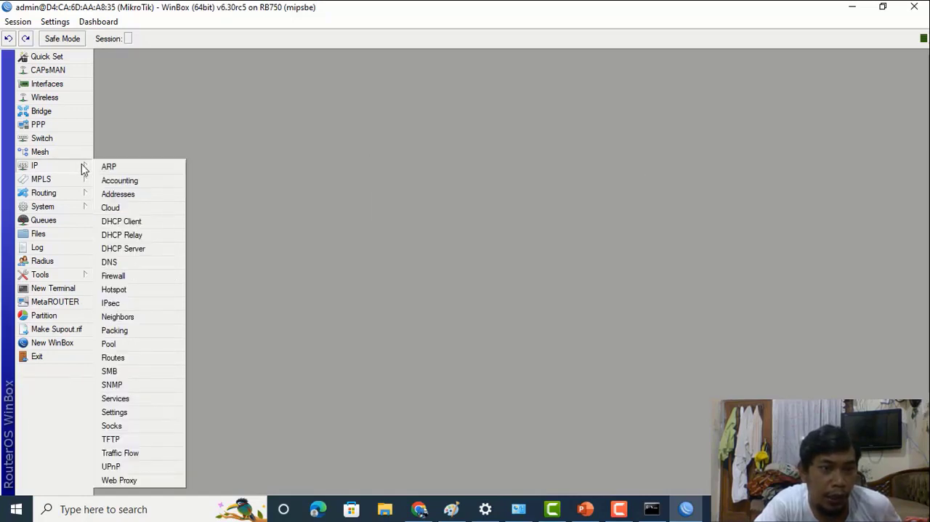
{"action": "left_click", "coordinate": [148, 248]}
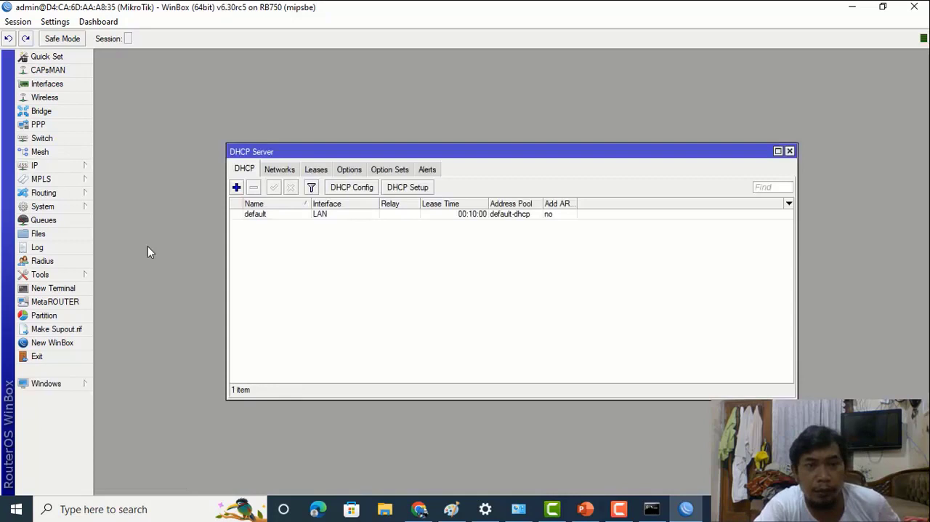
{"action": "left_click", "coordinate": [250, 217]}
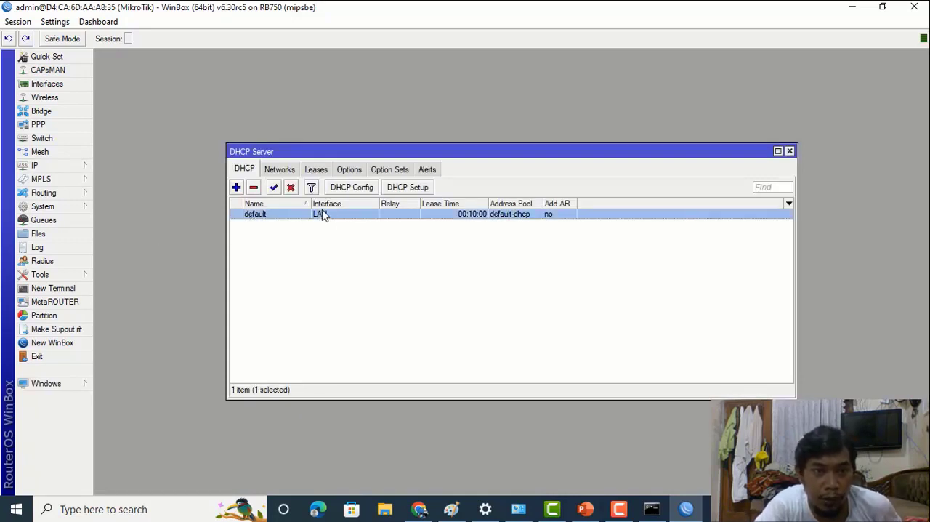
{"action": "left_click", "coordinate": [254, 188]}
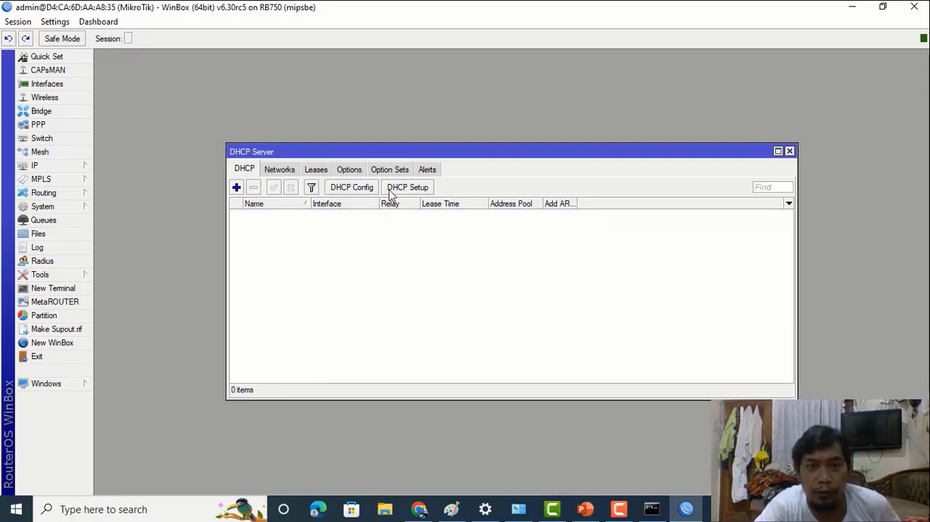
- Set up a DHCP server on the LAN interface, keeping gateway 192.168.88.1 and the other proposed network, address pool, DNS and lease settings
{"action": "left_click", "coordinate": [390, 191]}
{"action": "left_click", "coordinate": [517, 273]}
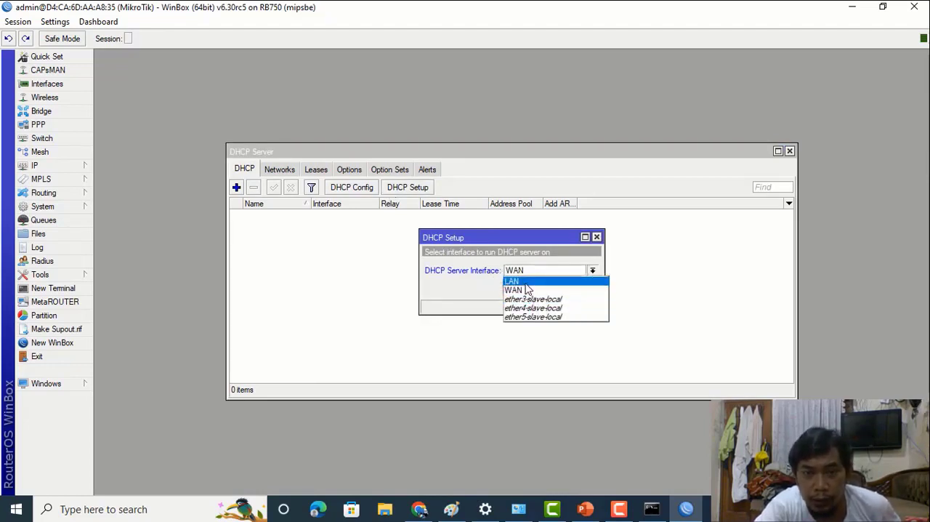
{"action": "left_click", "coordinate": [527, 281]}
{"action": "left_click", "coordinate": [545, 289]}
{"action": "left_click", "coordinate": [546, 288]}
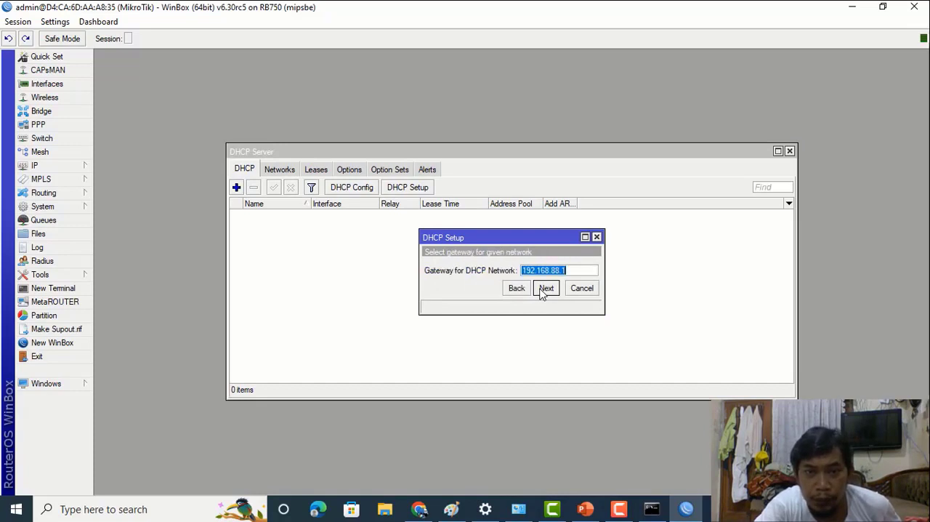
{"action": "left_click", "coordinate": [546, 288]}
{"action": "left_click", "coordinate": [546, 288]}
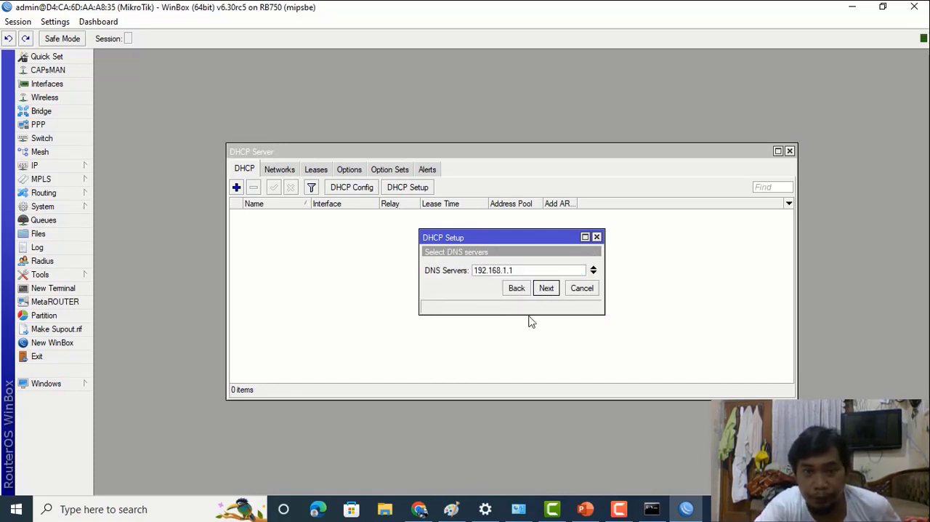
{"action": "left_click", "coordinate": [543, 291]}
{"action": "left_click", "coordinate": [541, 292]}
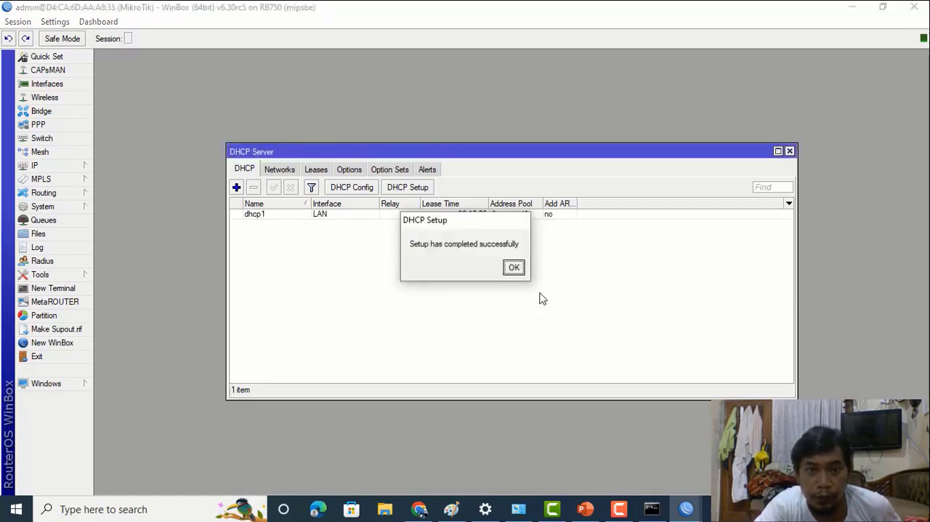
{"action": "left_click", "coordinate": [516, 269]}
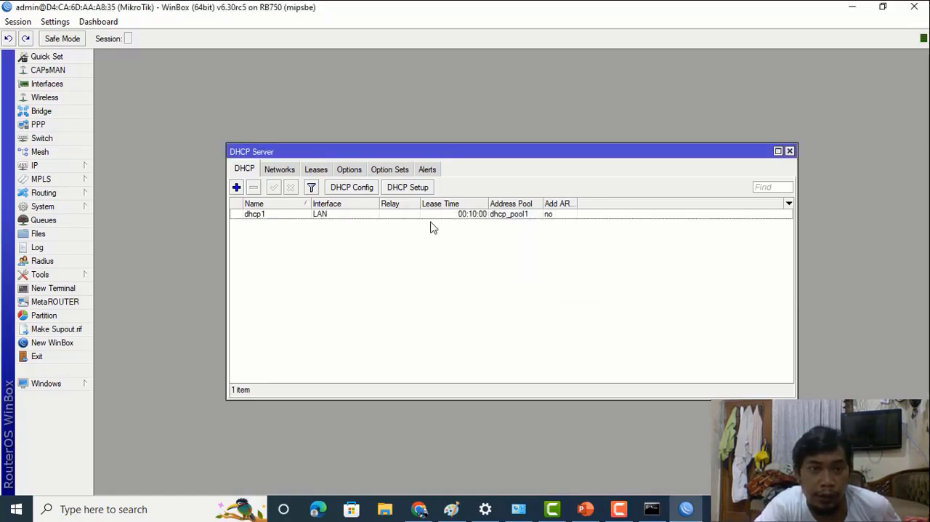
- Enable Add ARP For Leases on the LAN's DHCP server and close the DHCP server list
{"action": "double_click", "coordinate": [336, 215]}
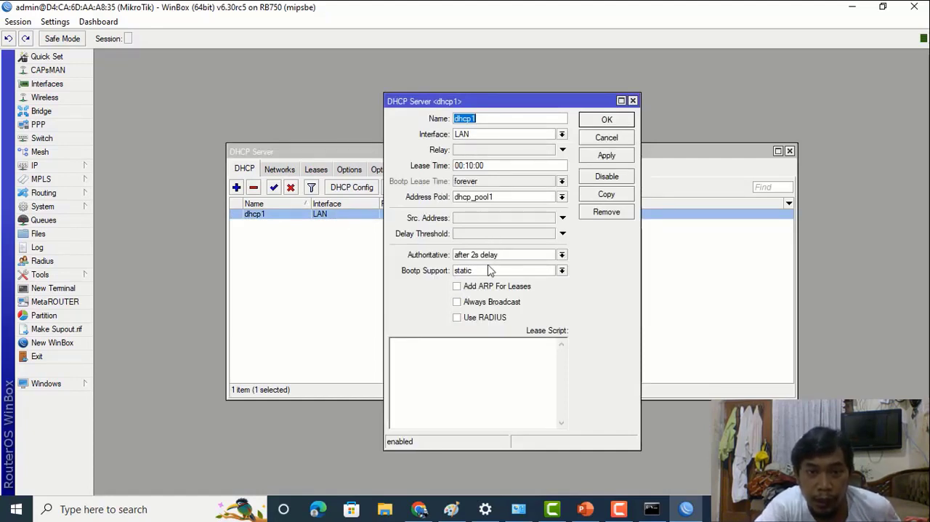
{"action": "left_click", "coordinate": [458, 290]}
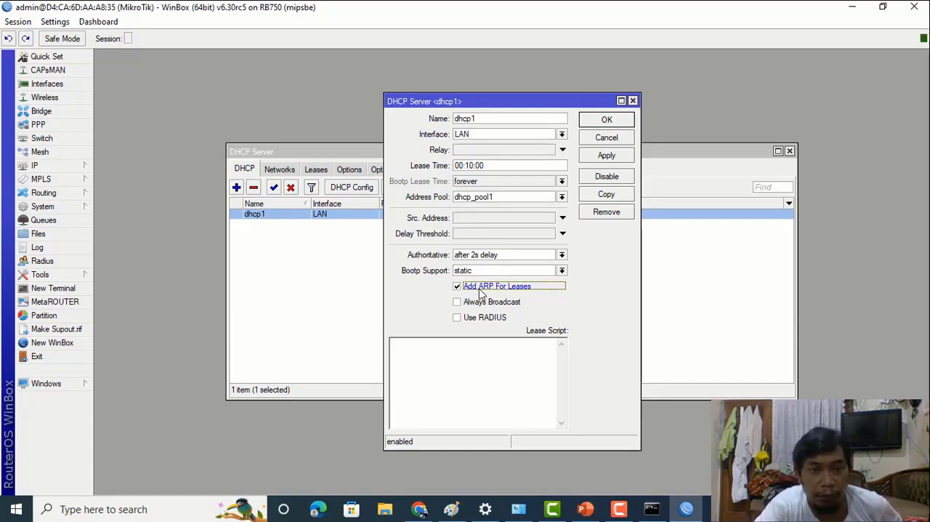
{"action": "left_click", "coordinate": [606, 120]}
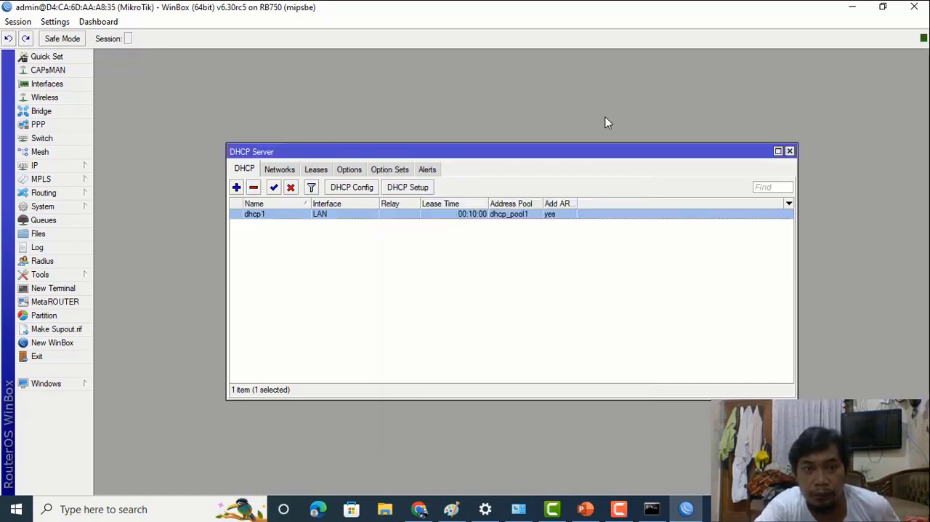
{"action": "left_click", "coordinate": [790, 151]}
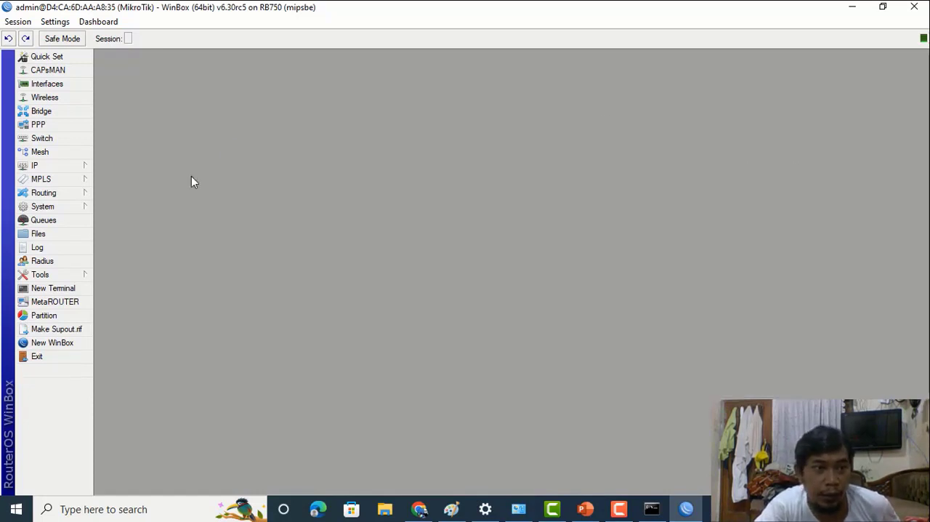
- Remove the static LAN entry for 192.168.88.254 from the router's ARP list
{"action": "left_click", "coordinate": [83, 166]}
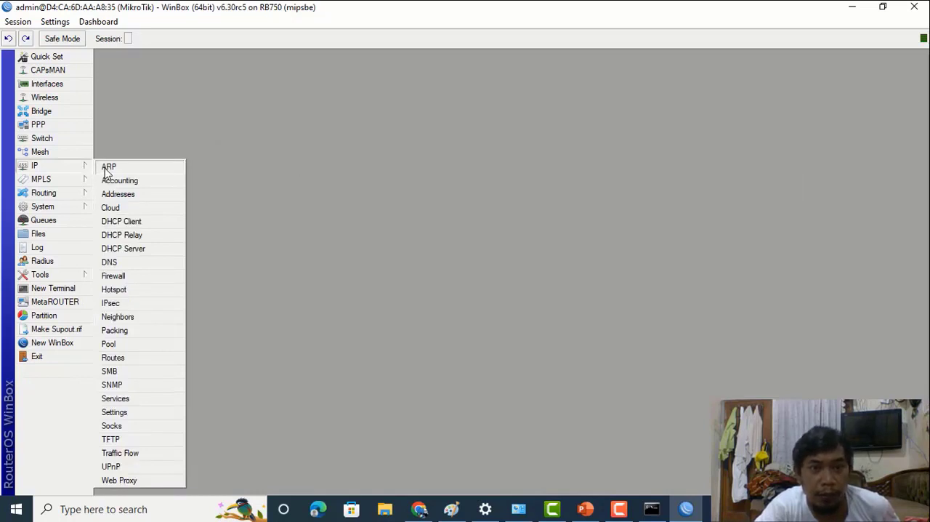
{"action": "left_click", "coordinate": [108, 167]}
{"action": "left_click", "coordinate": [420, 218]}
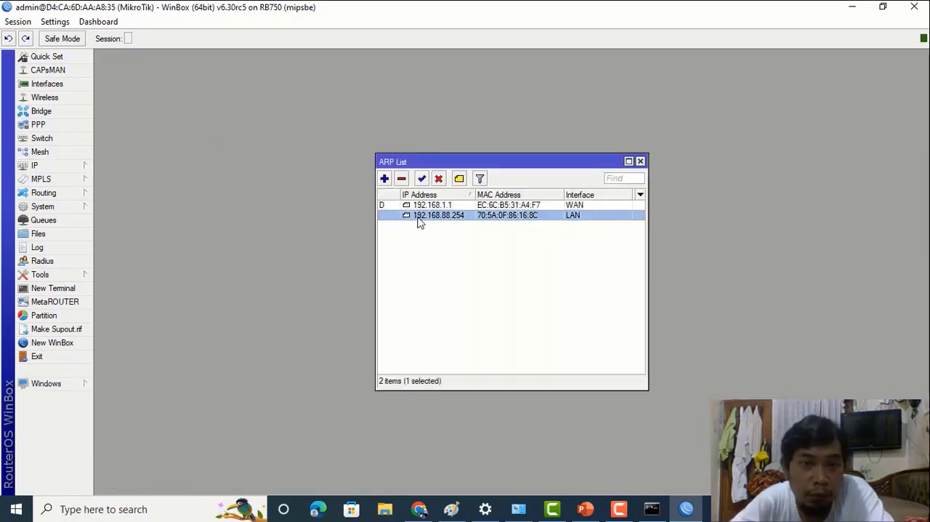
{"action": "left_click", "coordinate": [402, 180]}
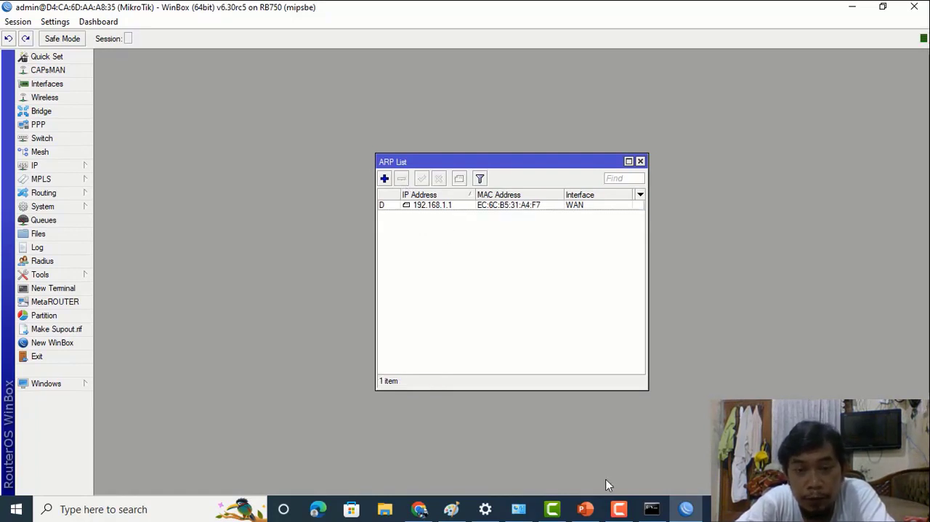
- Switch to Command Prompt and ping 192.168.88.1 to test the connection without the static ARP entry
{"action": "left_click", "coordinate": [650, 514]}
{"action": "key", "text": "Up"}
{"action": "key", "text": "Return"}
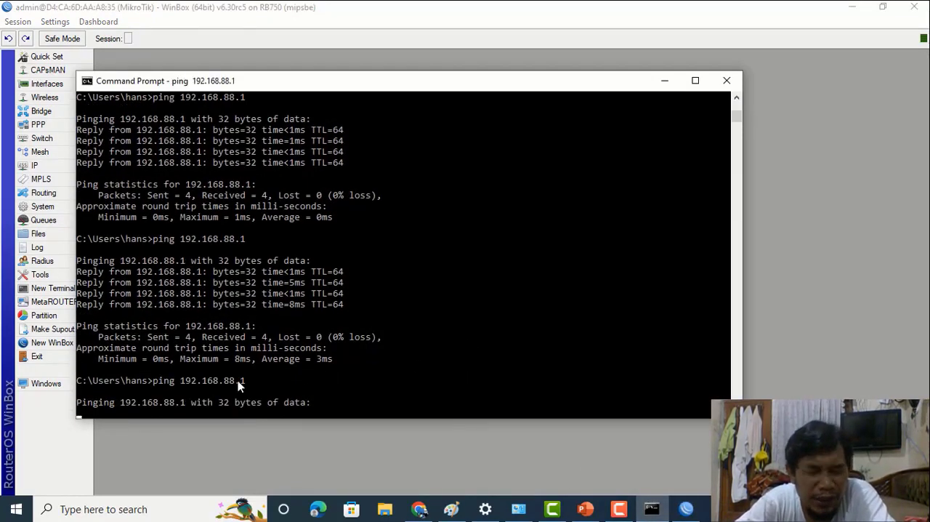
{"action": "left_click", "coordinate": [665, 81]}
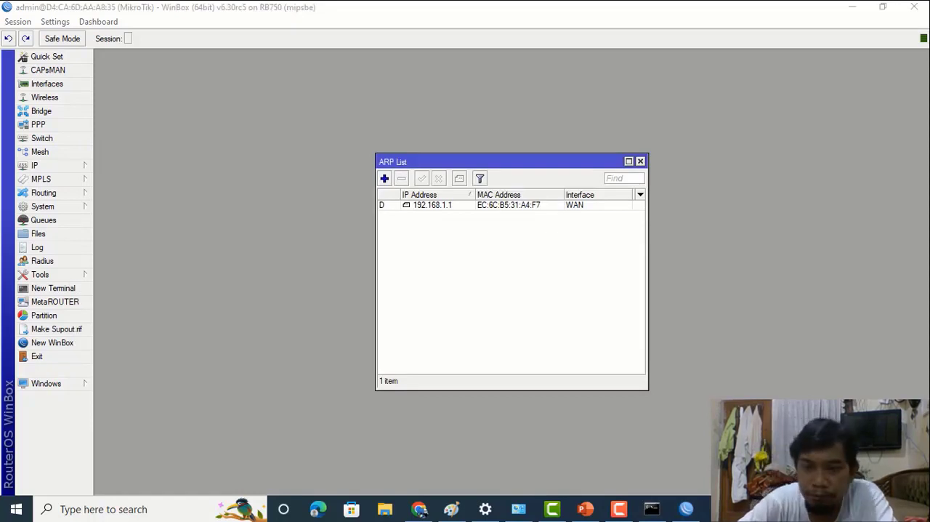
- Set the PC's Ethernet adapter to obtain its IPv4 address and DNS server address automatically in the Windows network settings
{"action": "left_click", "coordinate": [813, 509]}
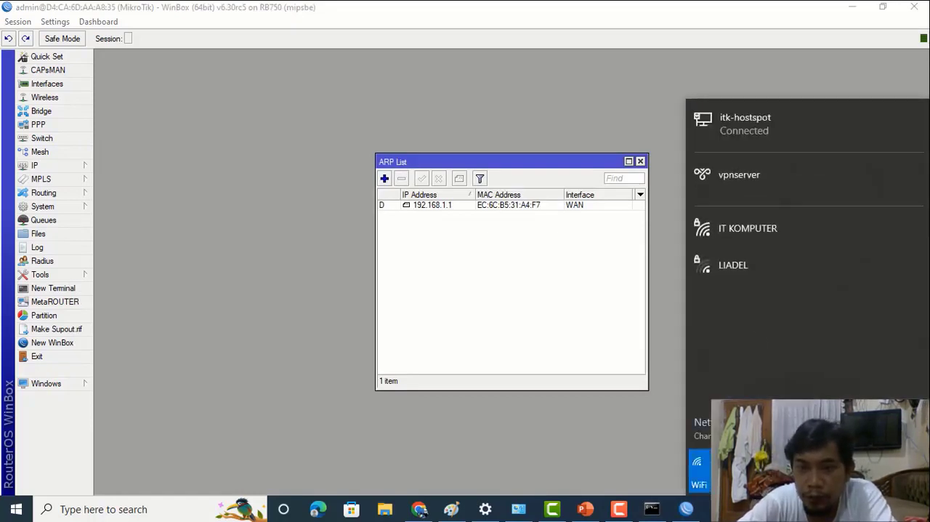
{"action": "left_click", "coordinate": [756, 423]}
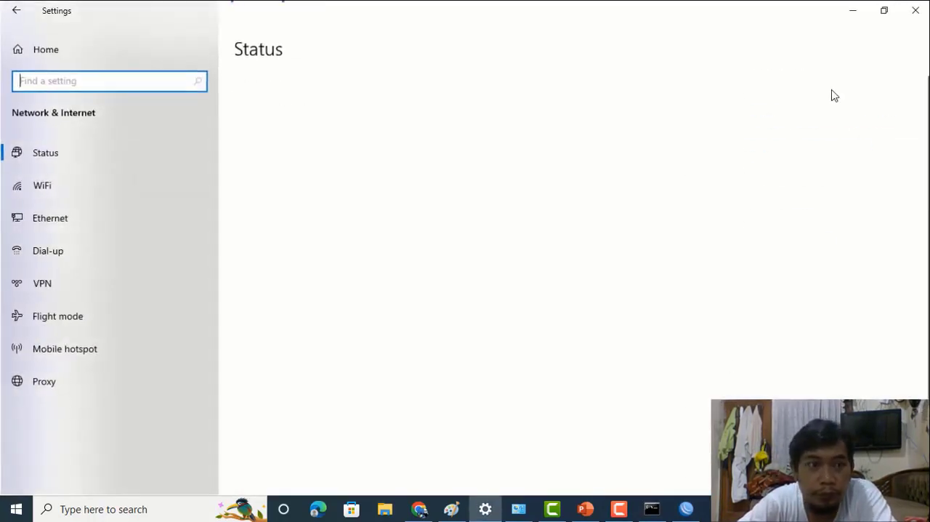
{"action": "left_click", "coordinate": [59, 221]}
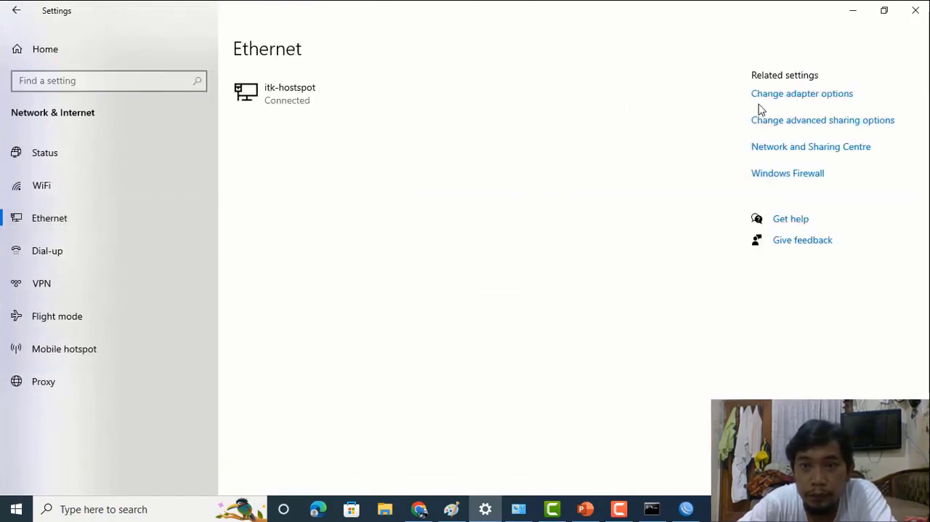
{"action": "left_click", "coordinate": [762, 95]}
{"action": "double_click", "coordinate": [324, 148]}
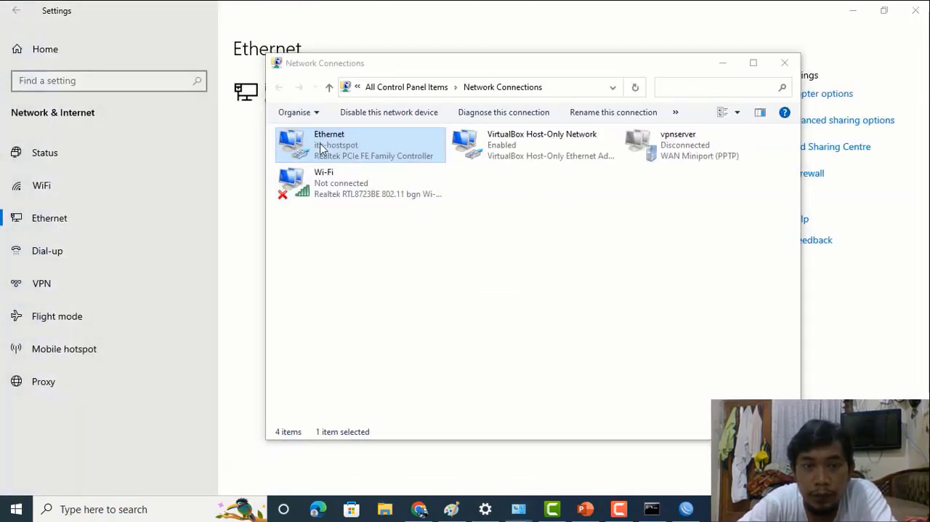
{"action": "left_click", "coordinate": [385, 367]}
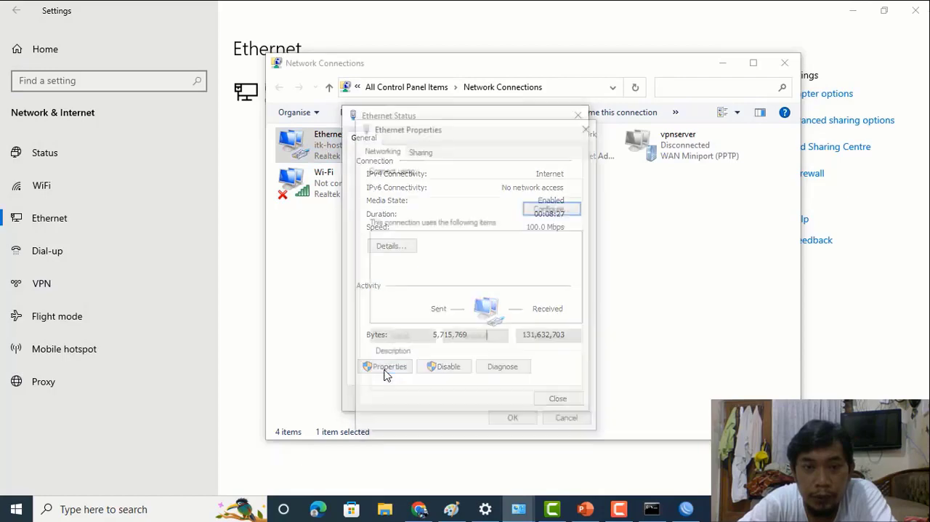
{"action": "left_click", "coordinate": [465, 283]}
{"action": "left_click", "coordinate": [552, 337]}
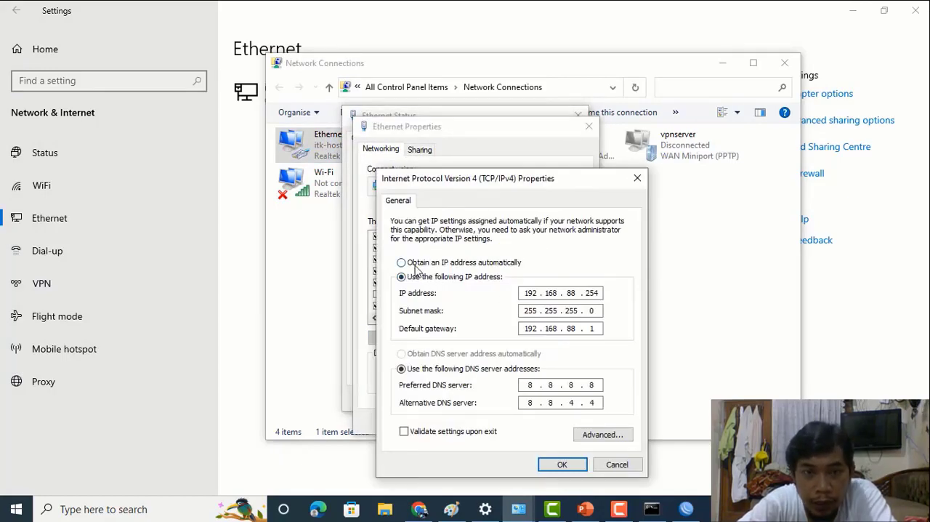
{"action": "left_click", "coordinate": [401, 262]}
{"action": "left_click", "coordinate": [402, 353]}
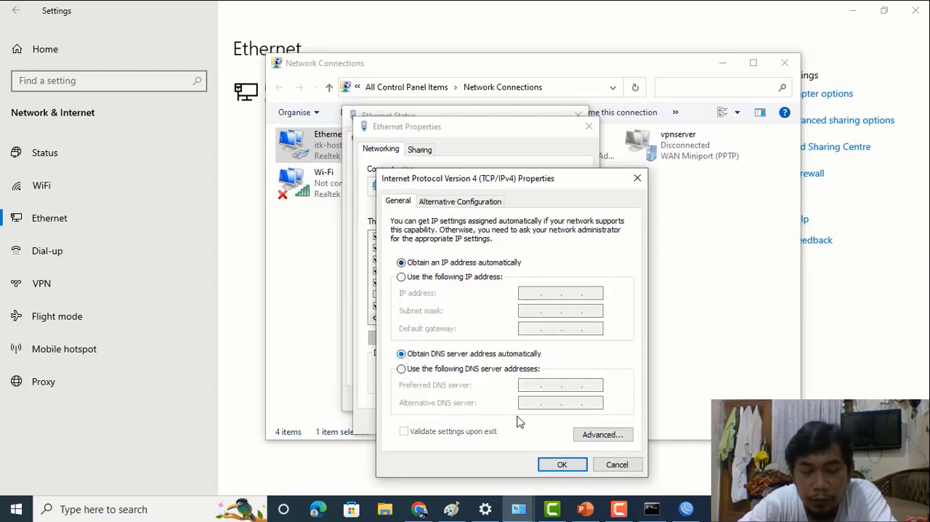
{"action": "left_click", "coordinate": [560, 464]}
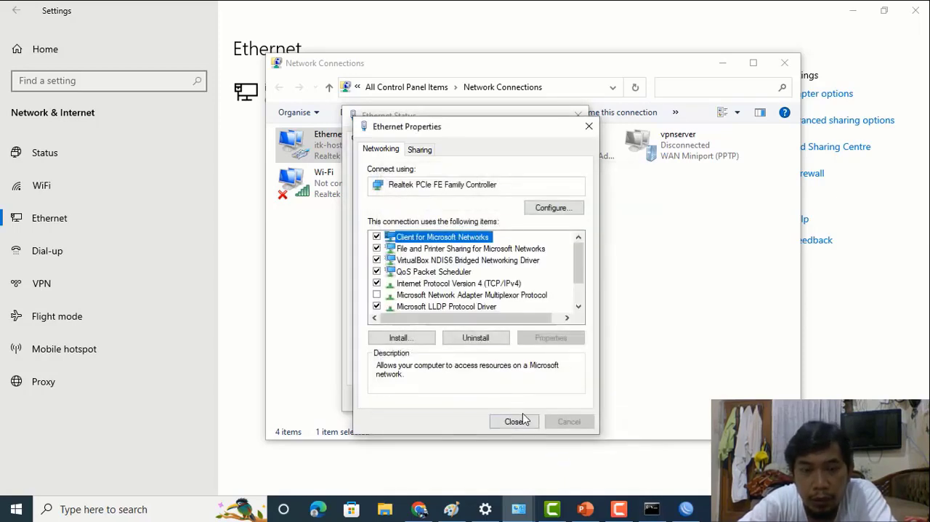
{"action": "left_click", "coordinate": [523, 421]}
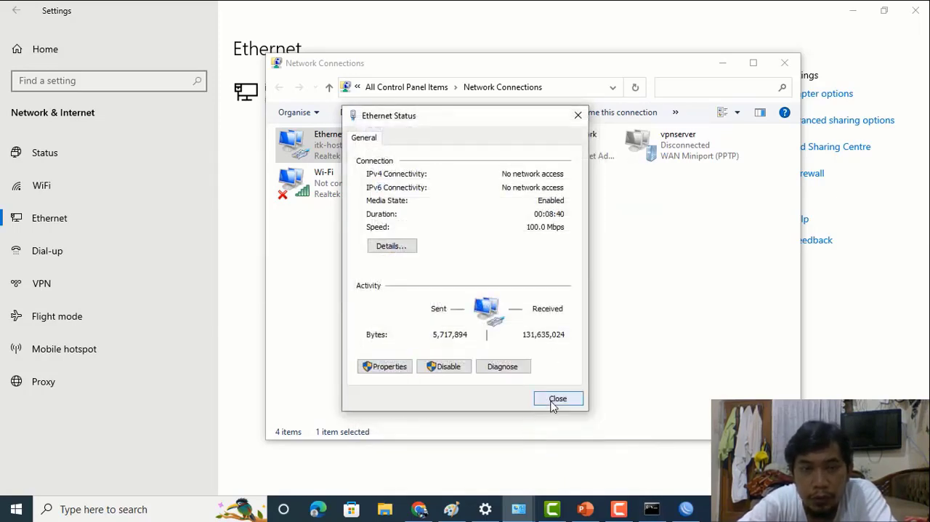
{"action": "left_click", "coordinate": [556, 400]}
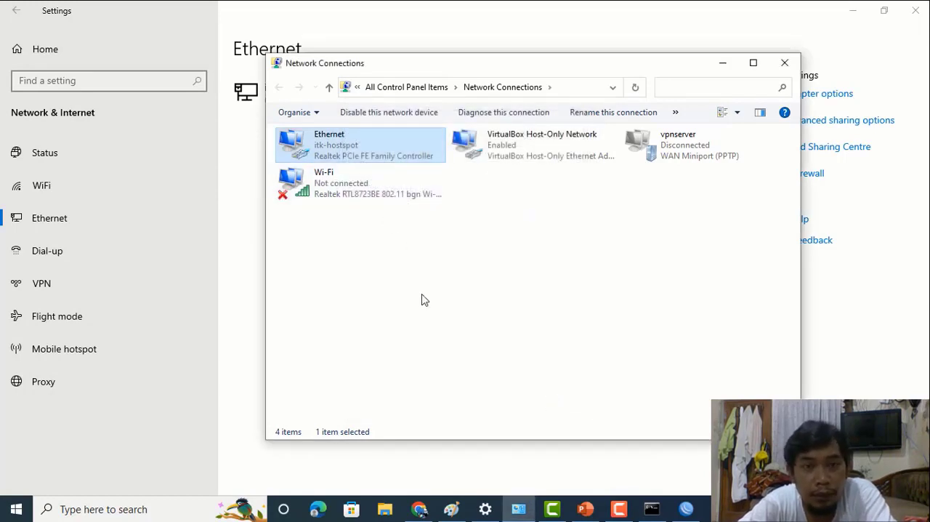
- Examine the Ethernet adapter's connection details to check the DHCP-assigned address, and put the Network Connections window away
{"action": "double_click", "coordinate": [337, 149]}
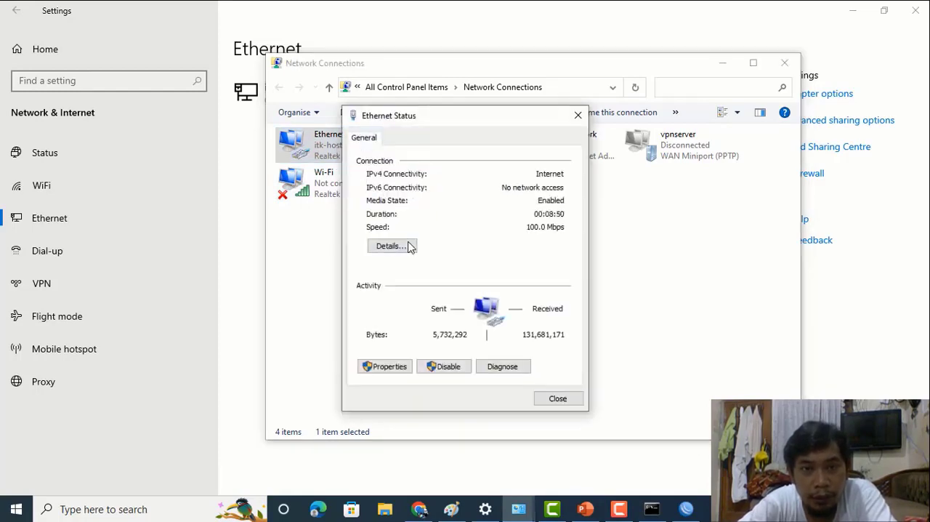
{"action": "left_click", "coordinate": [410, 245]}
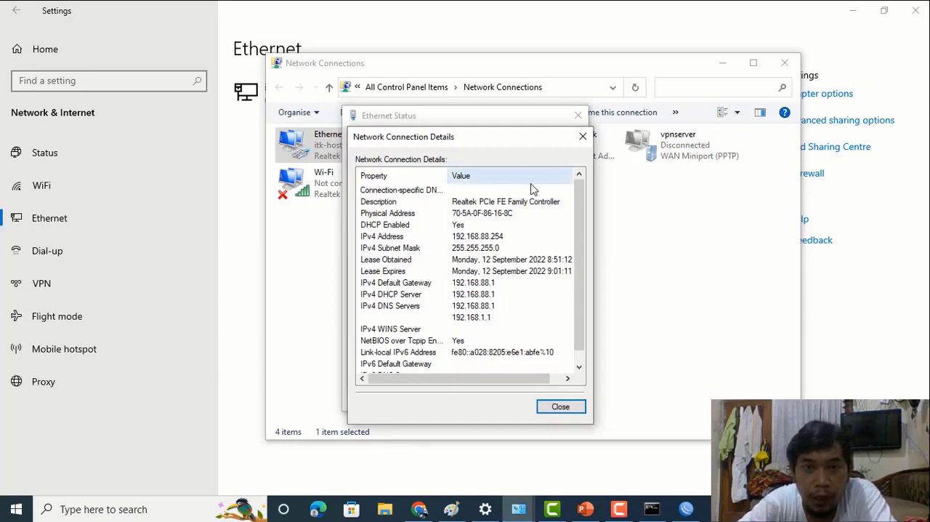
{"action": "left_click", "coordinate": [582, 136]}
{"action": "left_click", "coordinate": [578, 115]}
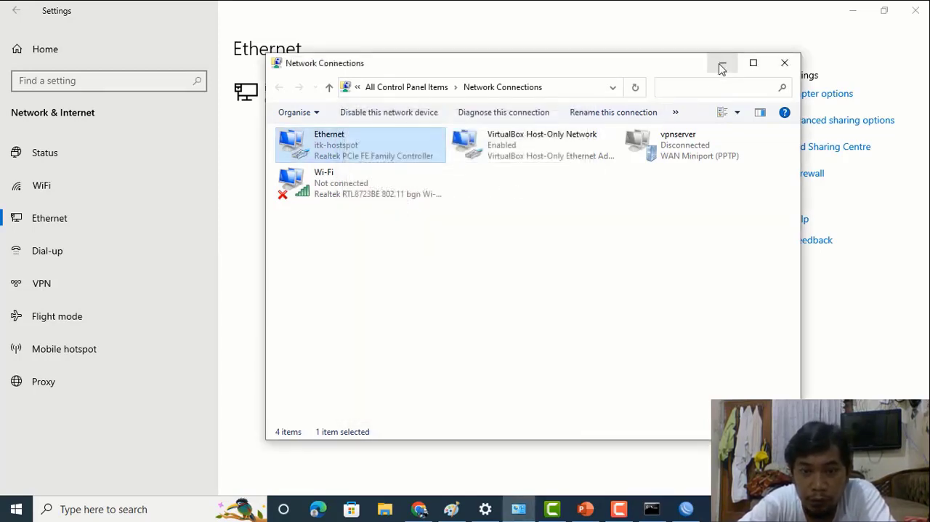
{"action": "left_click", "coordinate": [722, 64]}
- Ping 192.168.88.1 again from Command Prompt and return to WinBox to check the ARP list
{"action": "left_click", "coordinate": [653, 510]}
{"action": "key", "text": "Up"}
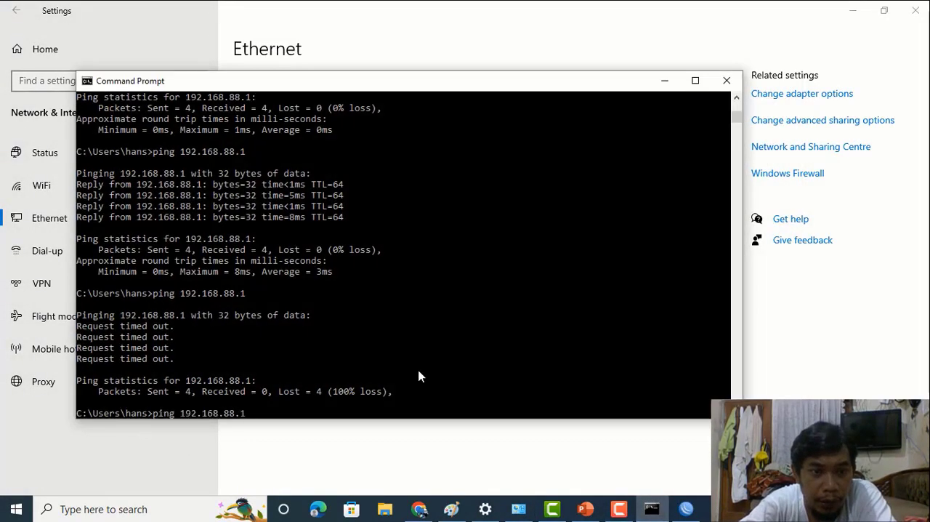
{"action": "key", "text": "Return"}
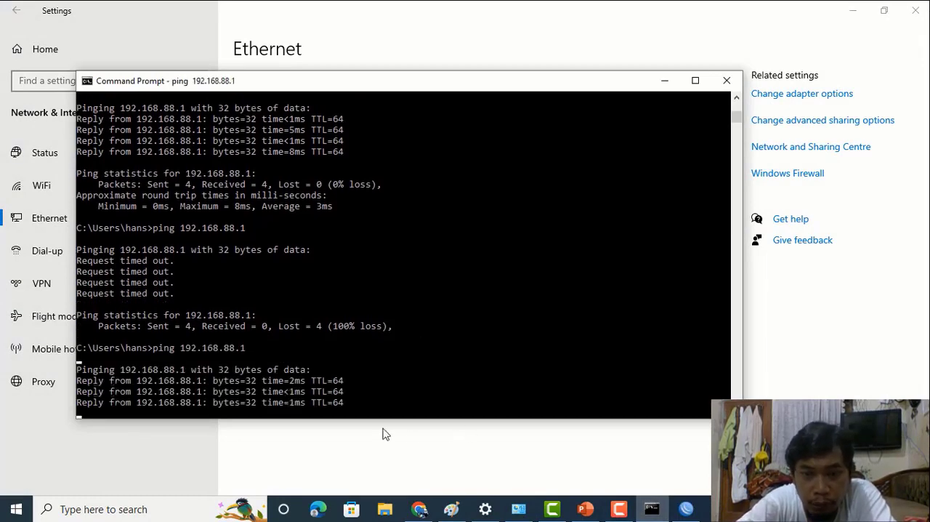
{"action": "left_click", "coordinate": [683, 511]}
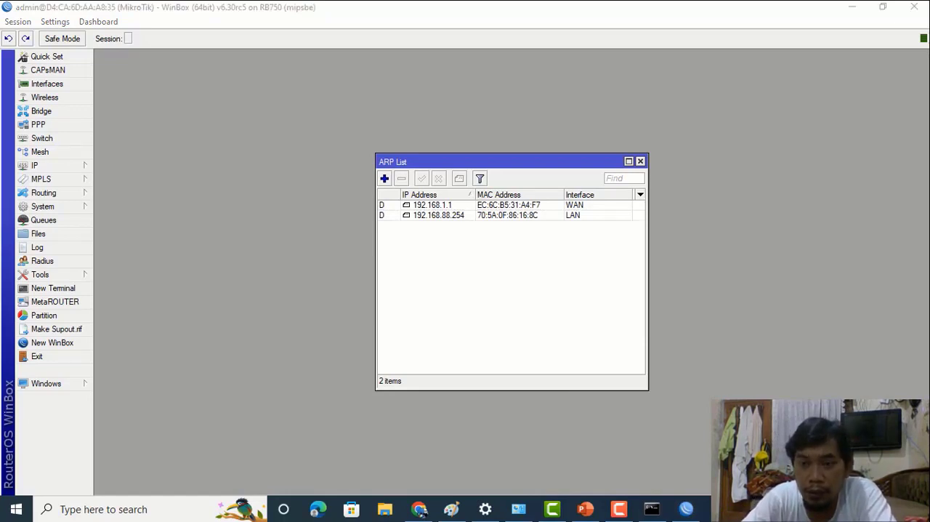
- Switch to the Windows network settings and open the Ethernet adapter's Internet Protocol Version 4 (TCP/IPv4) properties
{"action": "left_click", "coordinate": [825, 509]}
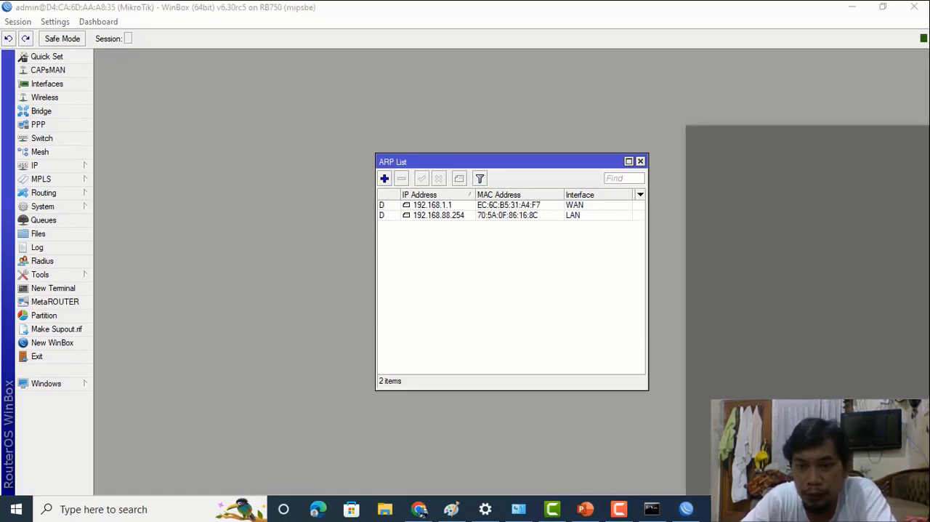
{"action": "left_click", "coordinate": [702, 422]}
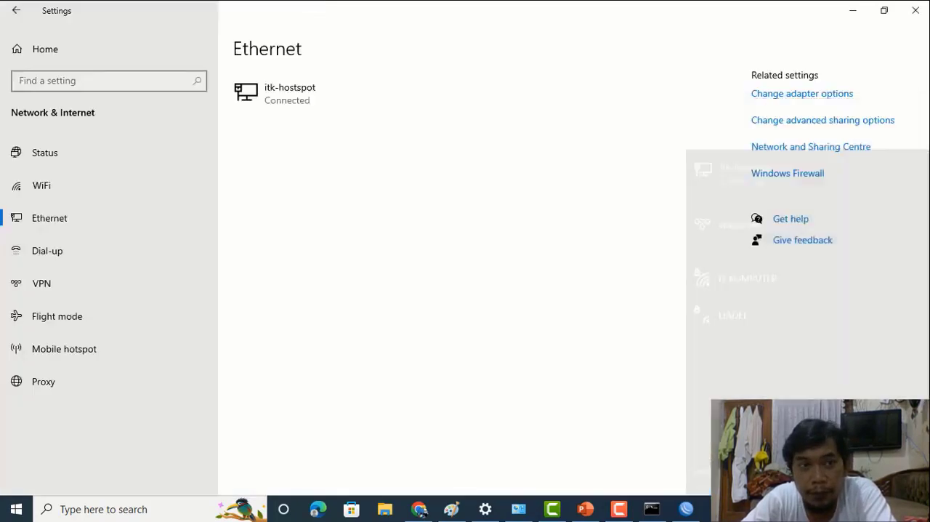
{"action": "left_click", "coordinate": [53, 226]}
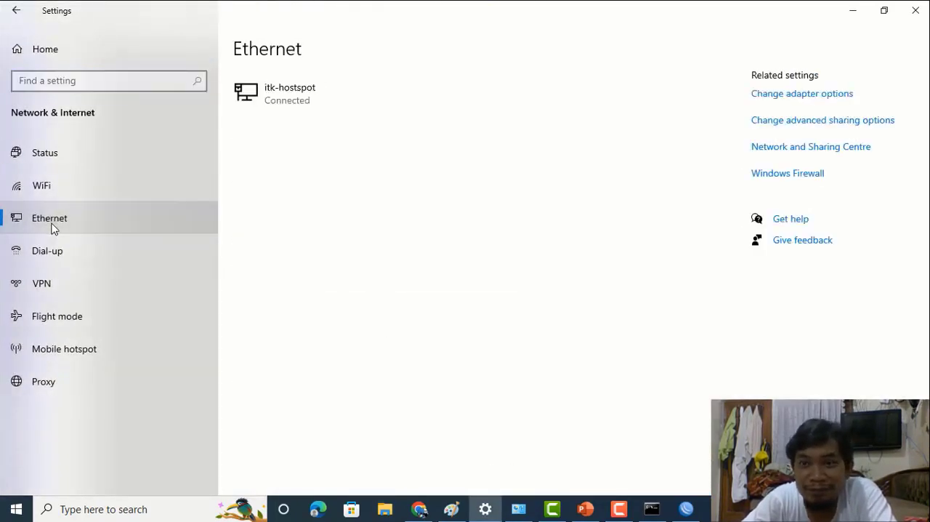
{"action": "left_click", "coordinate": [760, 102]}
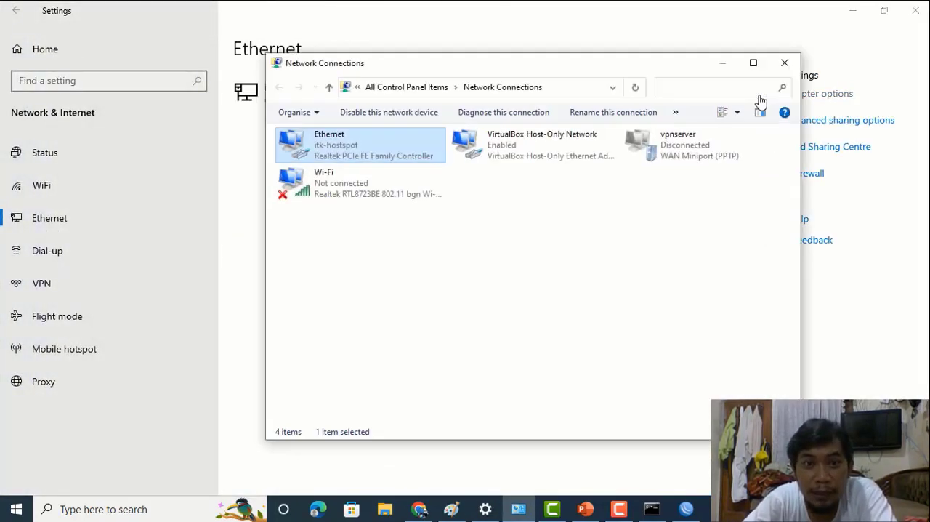
{"action": "double_click", "coordinate": [344, 154]}
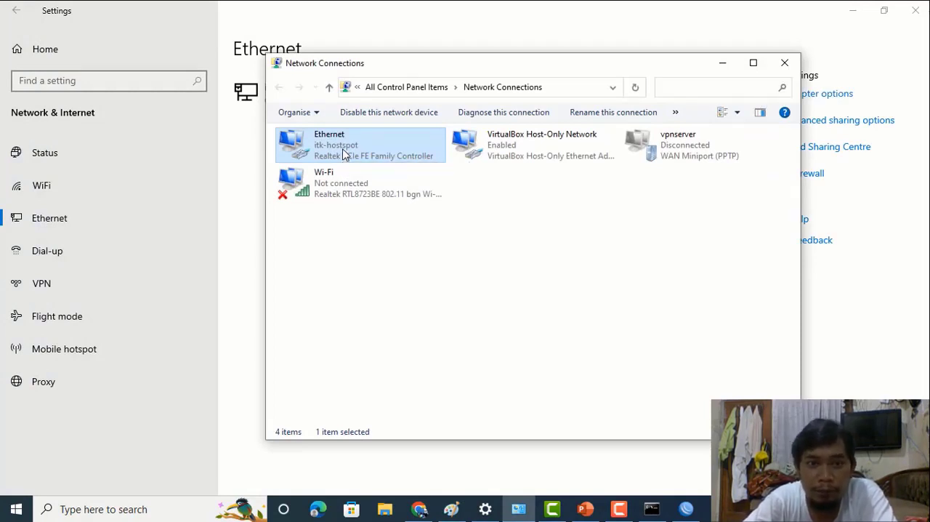
{"action": "left_click", "coordinate": [393, 366]}
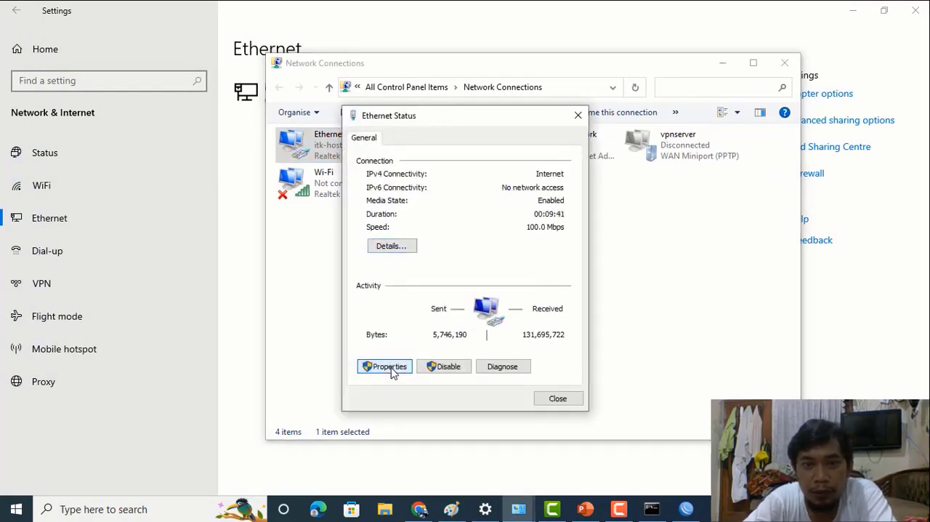
{"action": "left_click", "coordinate": [484, 283]}
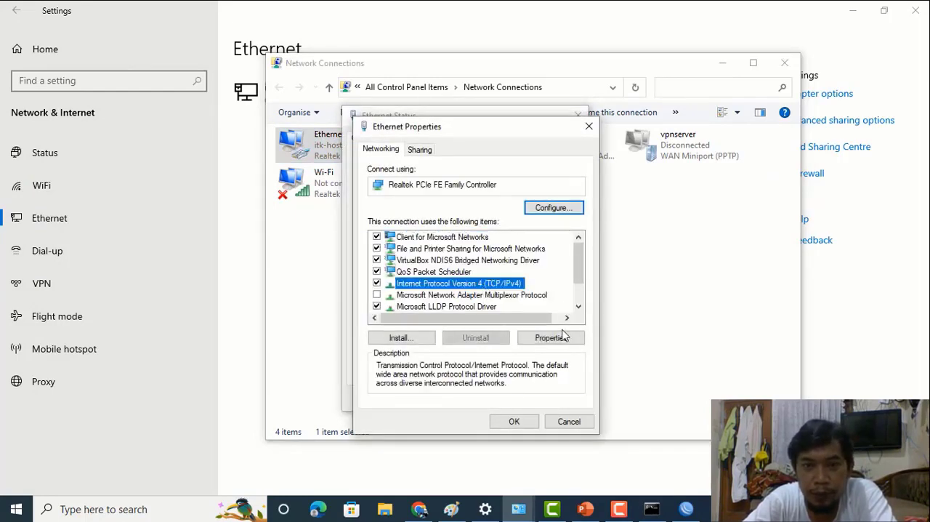
{"action": "left_click", "coordinate": [551, 337]}
- Give the Ethernet adapter the static IP address 192.168.88.254 with subnet mask 255.255.255.0 and default gateway 192.168.88.1
{"action": "left_click", "coordinate": [401, 276]}
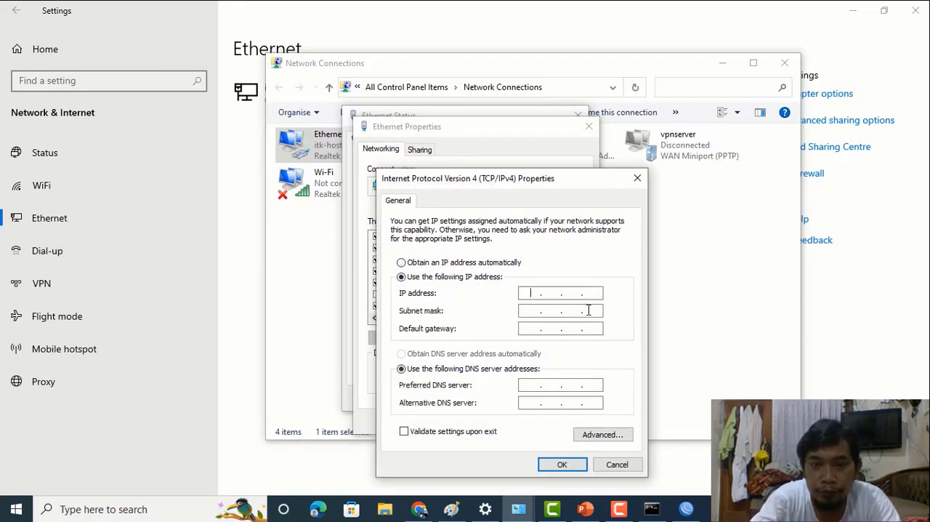
{"action": "type", "text": "192 . 168 . 1 . "}
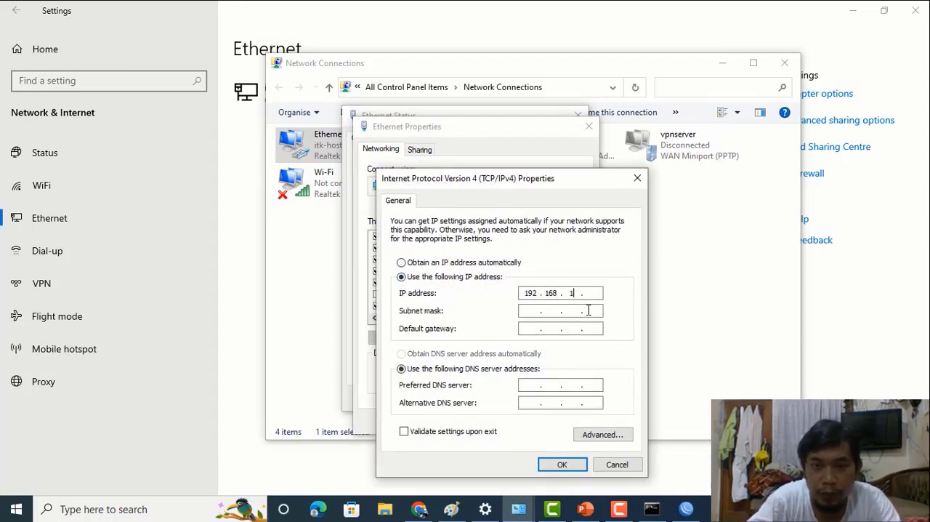
{"action": "type", "text": "2"}
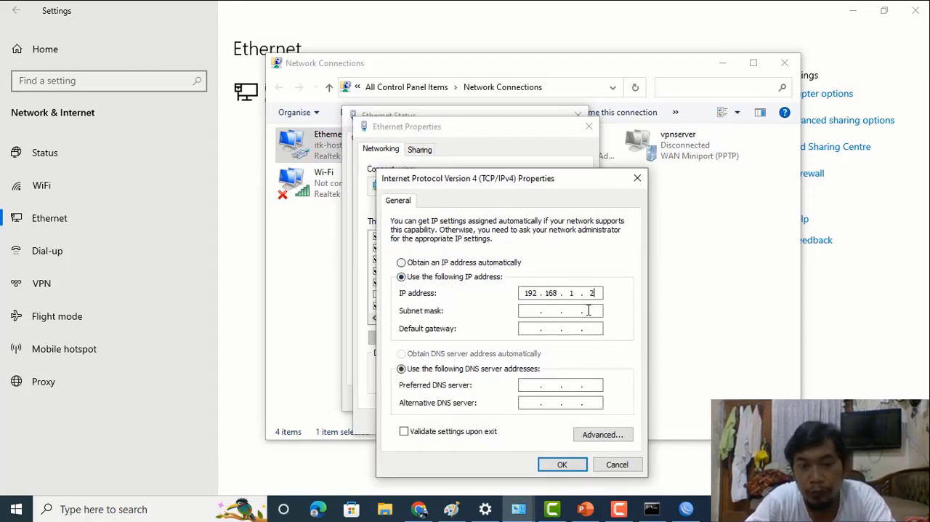
{"action": "type", "text": "54"}
{"action": "key", "text": "Tab"}
{"action": "key", "text": "Tab"}
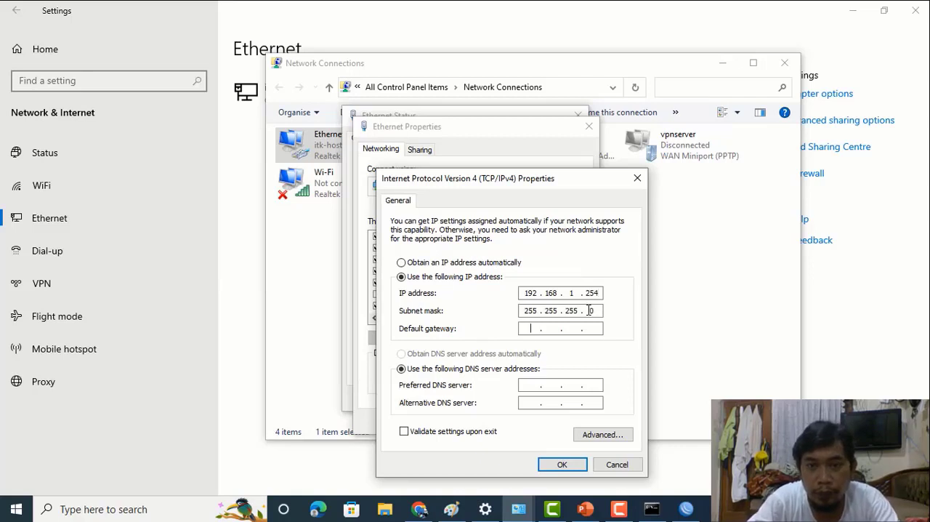
{"action": "left_click_drag", "start_coordinate": [586, 293], "coordinate": [603, 293]}
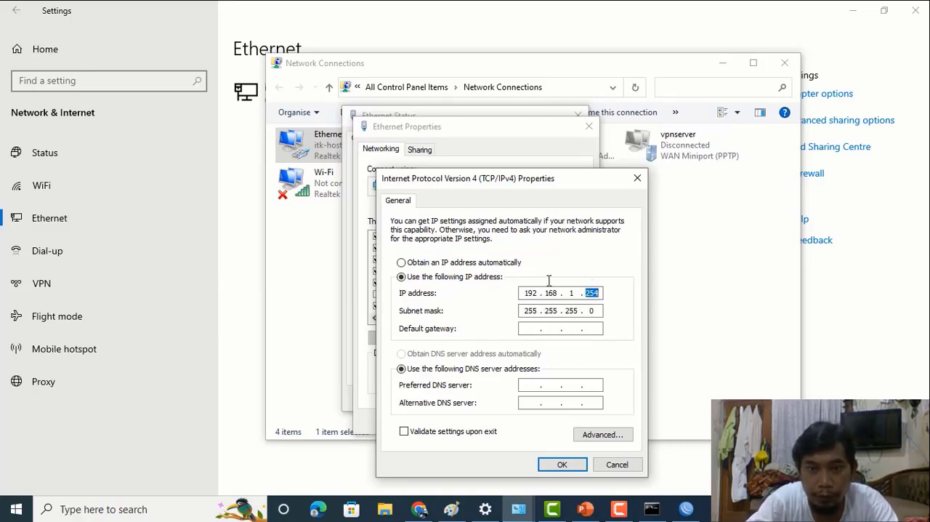
{"action": "left_click", "coordinate": [529, 327]}
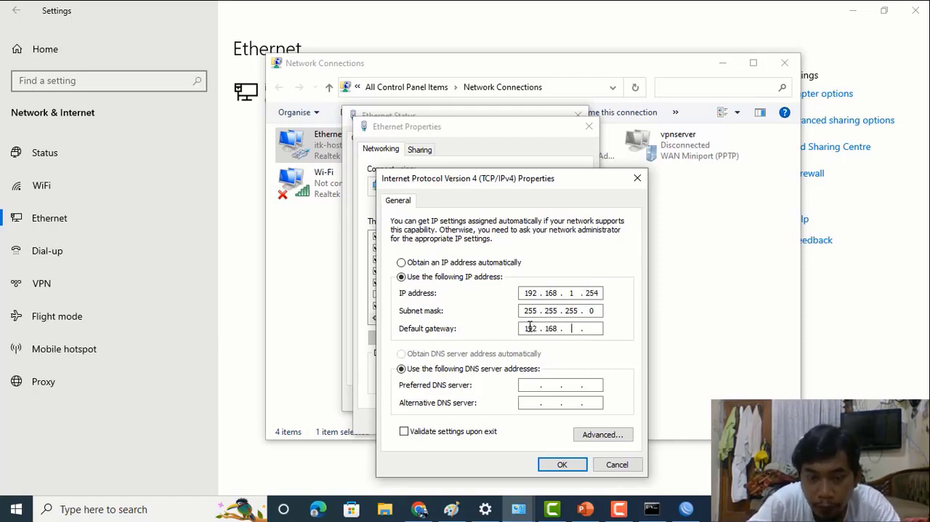
{"action": "double_click", "coordinate": [572, 293]}
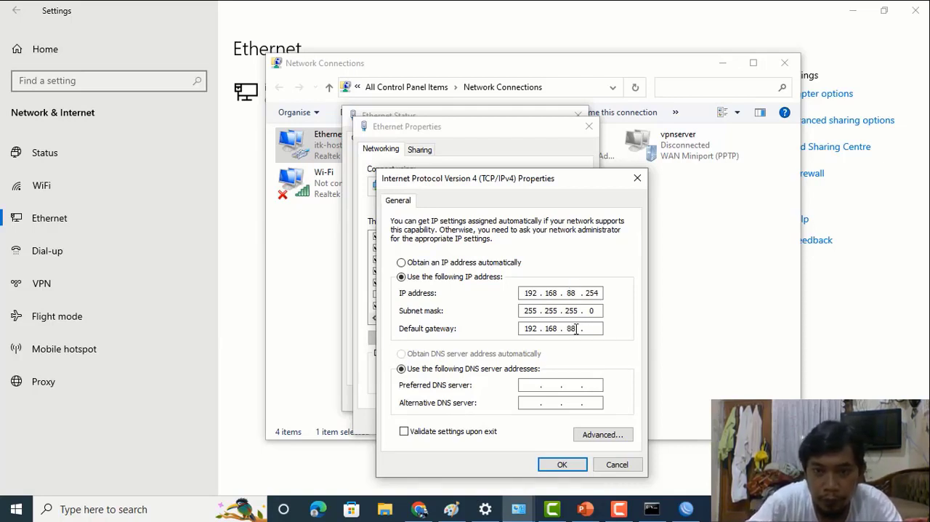
{"action": "type", "text": "1"}
- Set the preferred DNS server to 8.8.8.8 and the alternative to 8.8.4.4, apply the IPv4 settings and close the adapter dialogs
{"action": "key", "text": "Tab"}
{"action": "key", "text": "Tab"}
{"action": "type", "text": "8.8"}
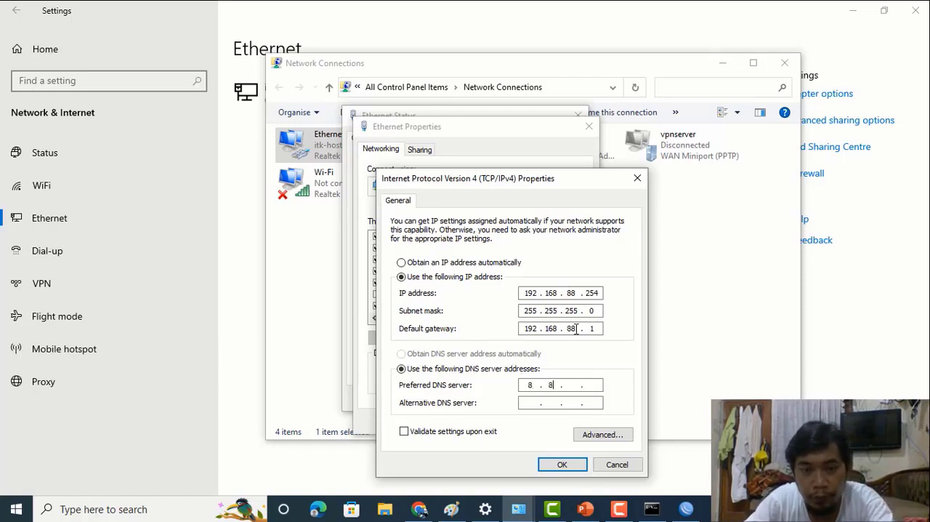
{"action": "type", "text": ".8.8"}
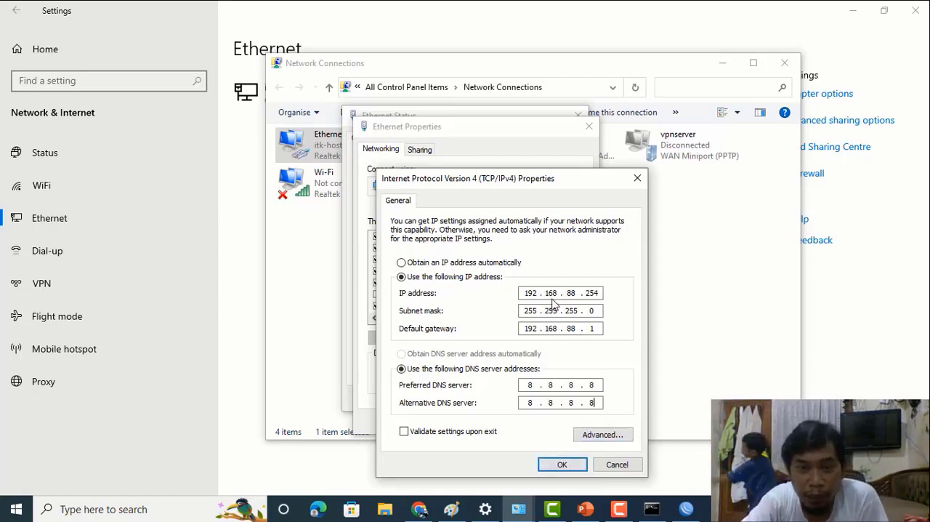
{"action": "left_click", "coordinate": [561, 464]}
{"action": "left_click", "coordinate": [571, 306]}
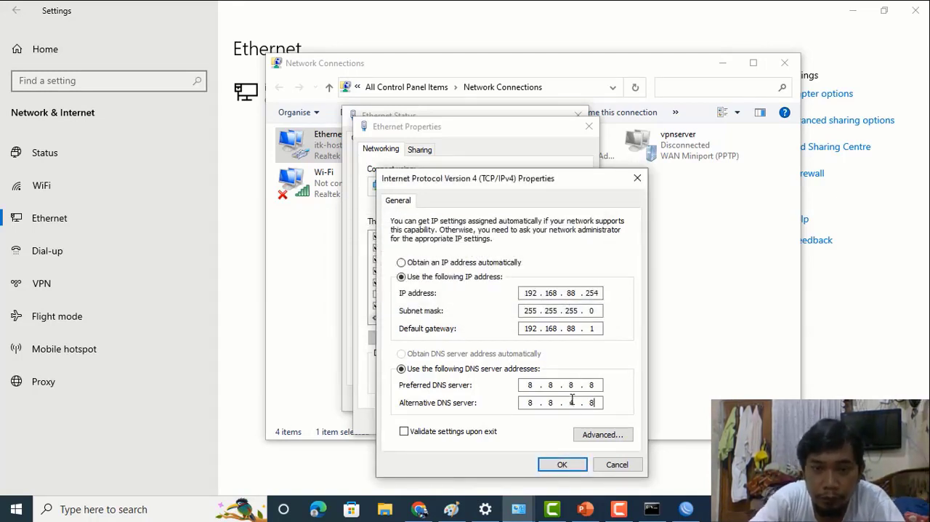
{"action": "key", "text": "BackSpace"}
{"action": "type", "text": "4"}
{"action": "left_click", "coordinate": [562, 464]}
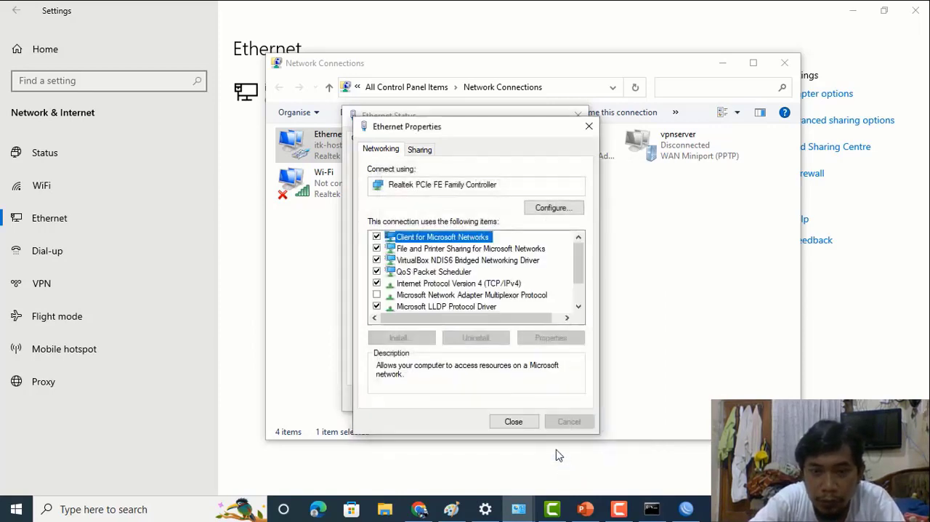
{"action": "left_click", "coordinate": [533, 425]}
{"action": "left_click", "coordinate": [556, 401]}
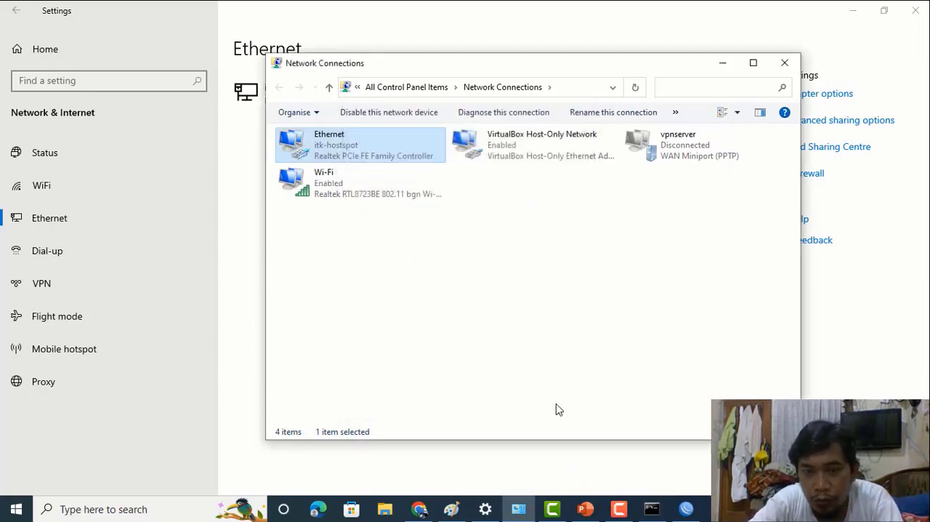
- Bring up WinBox, switch to Command Prompt and ping 192.168.88.1 to test the connection with the static address
{"action": "left_click", "coordinate": [680, 511]}
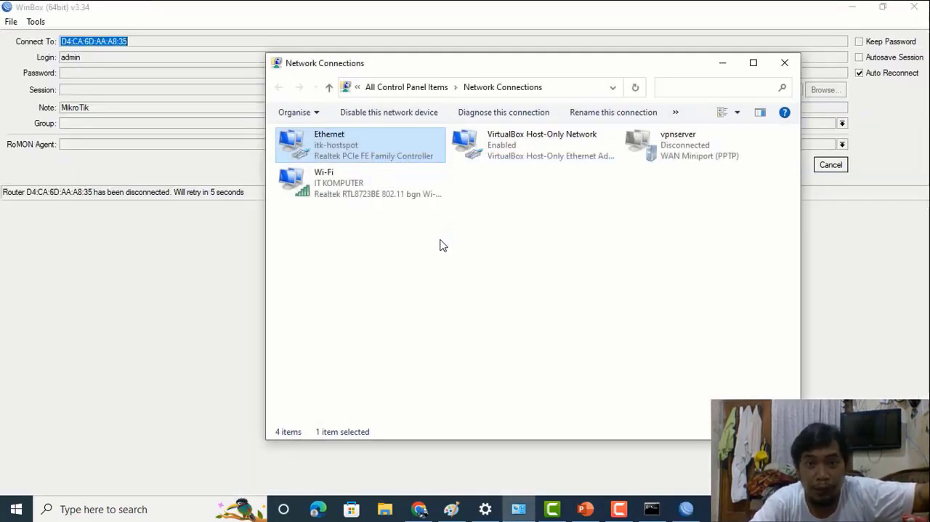
{"action": "left_click", "coordinate": [651, 508]}
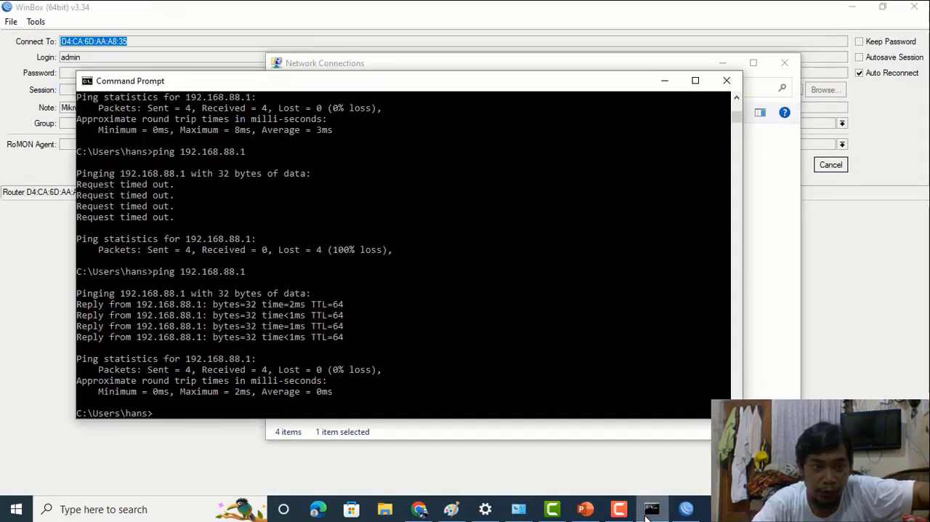
{"action": "key", "text": "Up"}
{"action": "key", "text": "Return"}
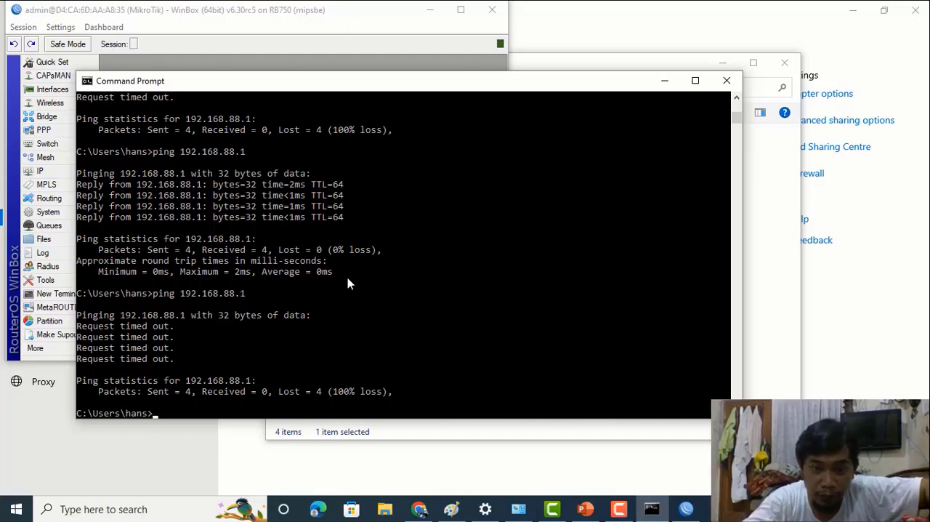
{"action": "left_click", "coordinate": [618, 509]}
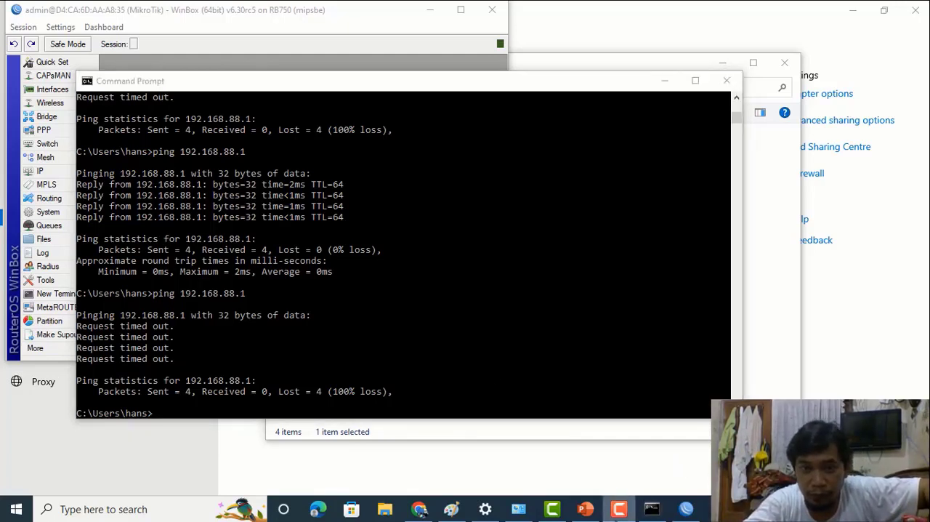